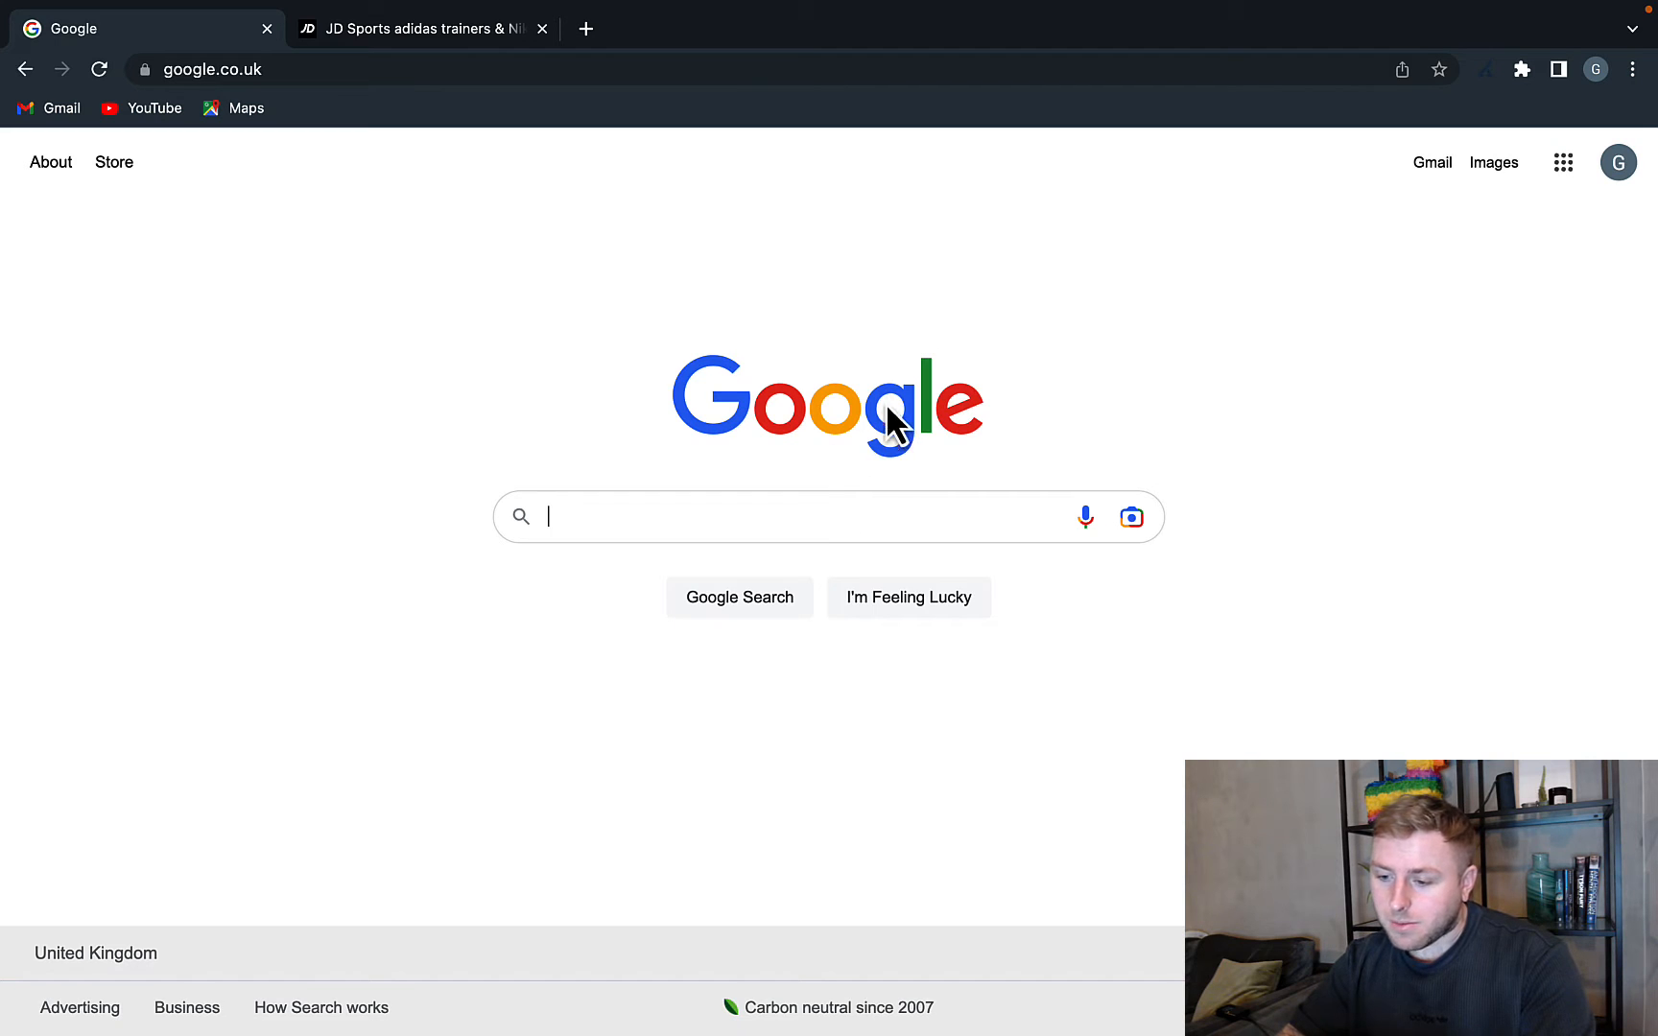
# Step: Search Google for "redirect path" and open the Redirect Path extension's page in the Chrome Web Store
pyautogui.write('r')
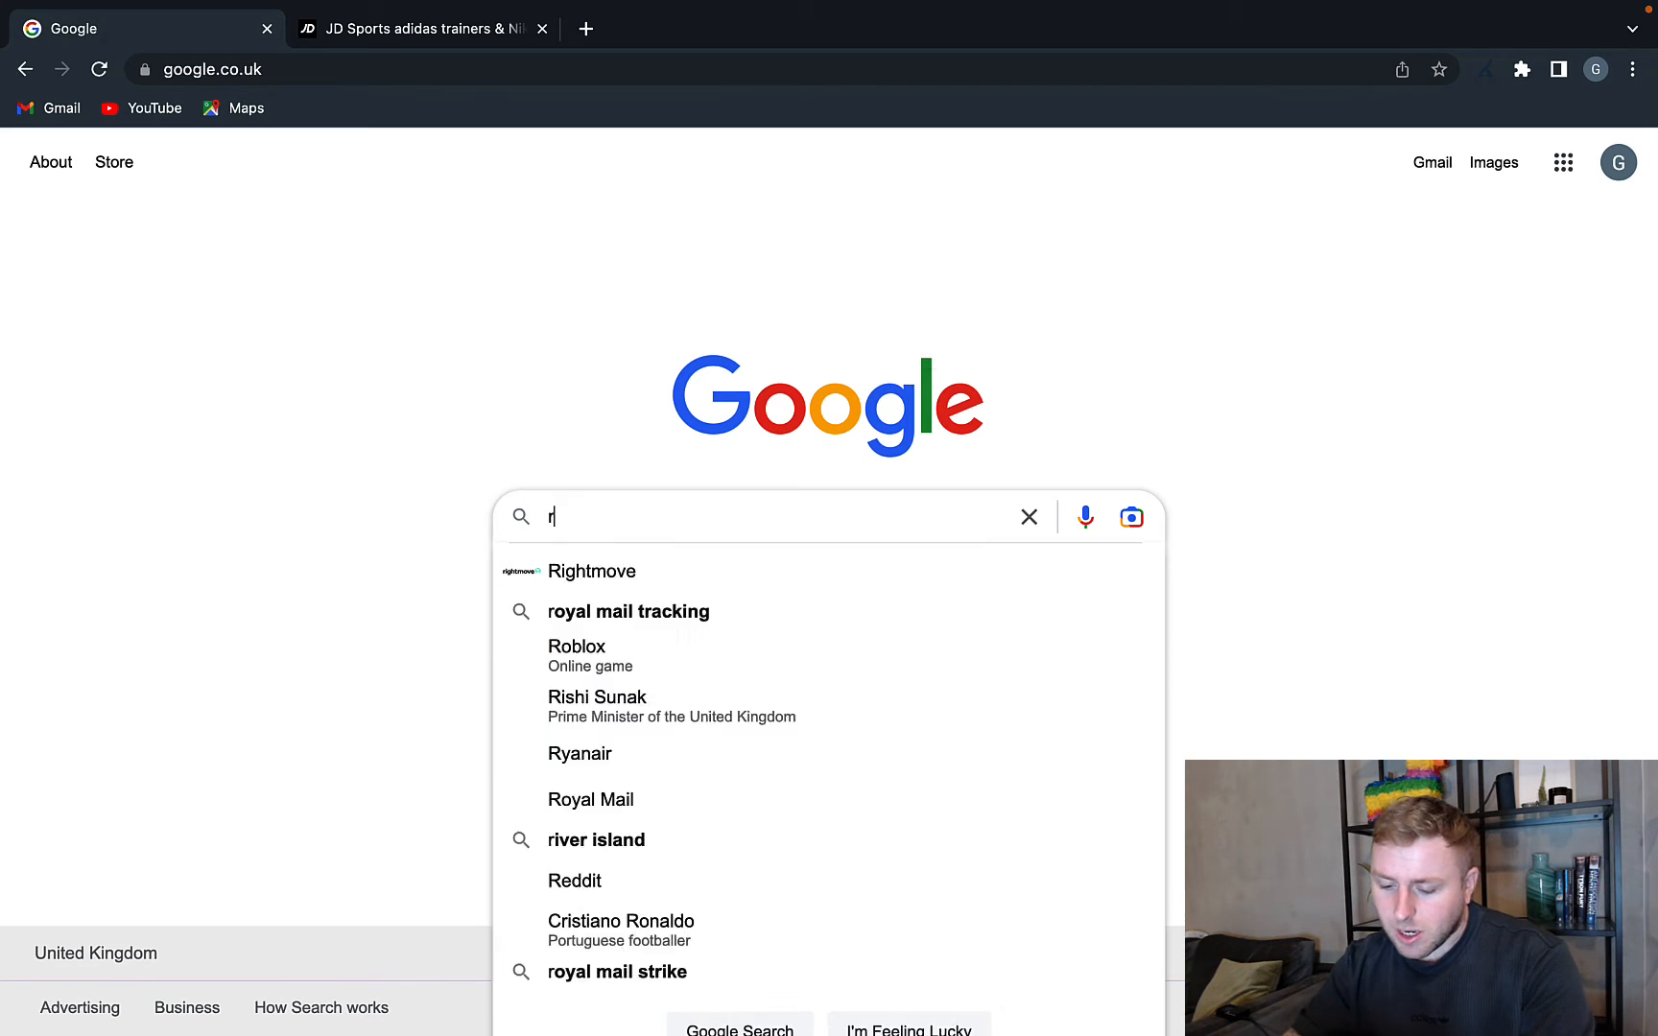
pyautogui.write('edirects path')
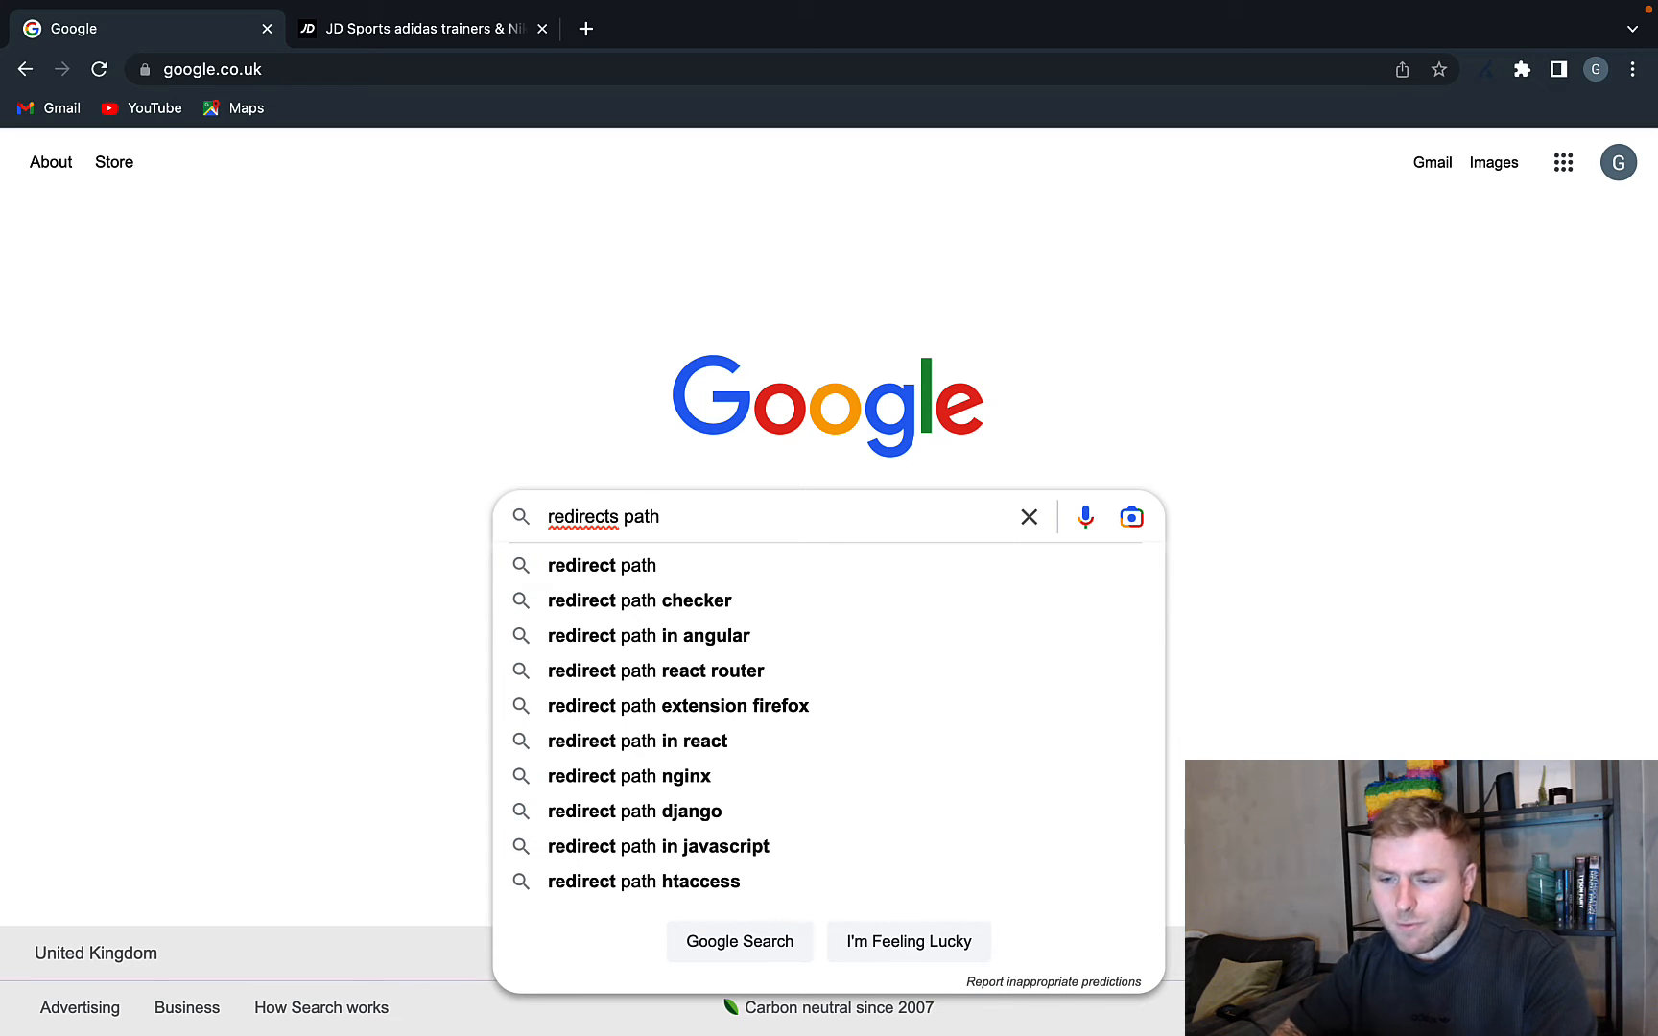
pyautogui.click(623, 578)
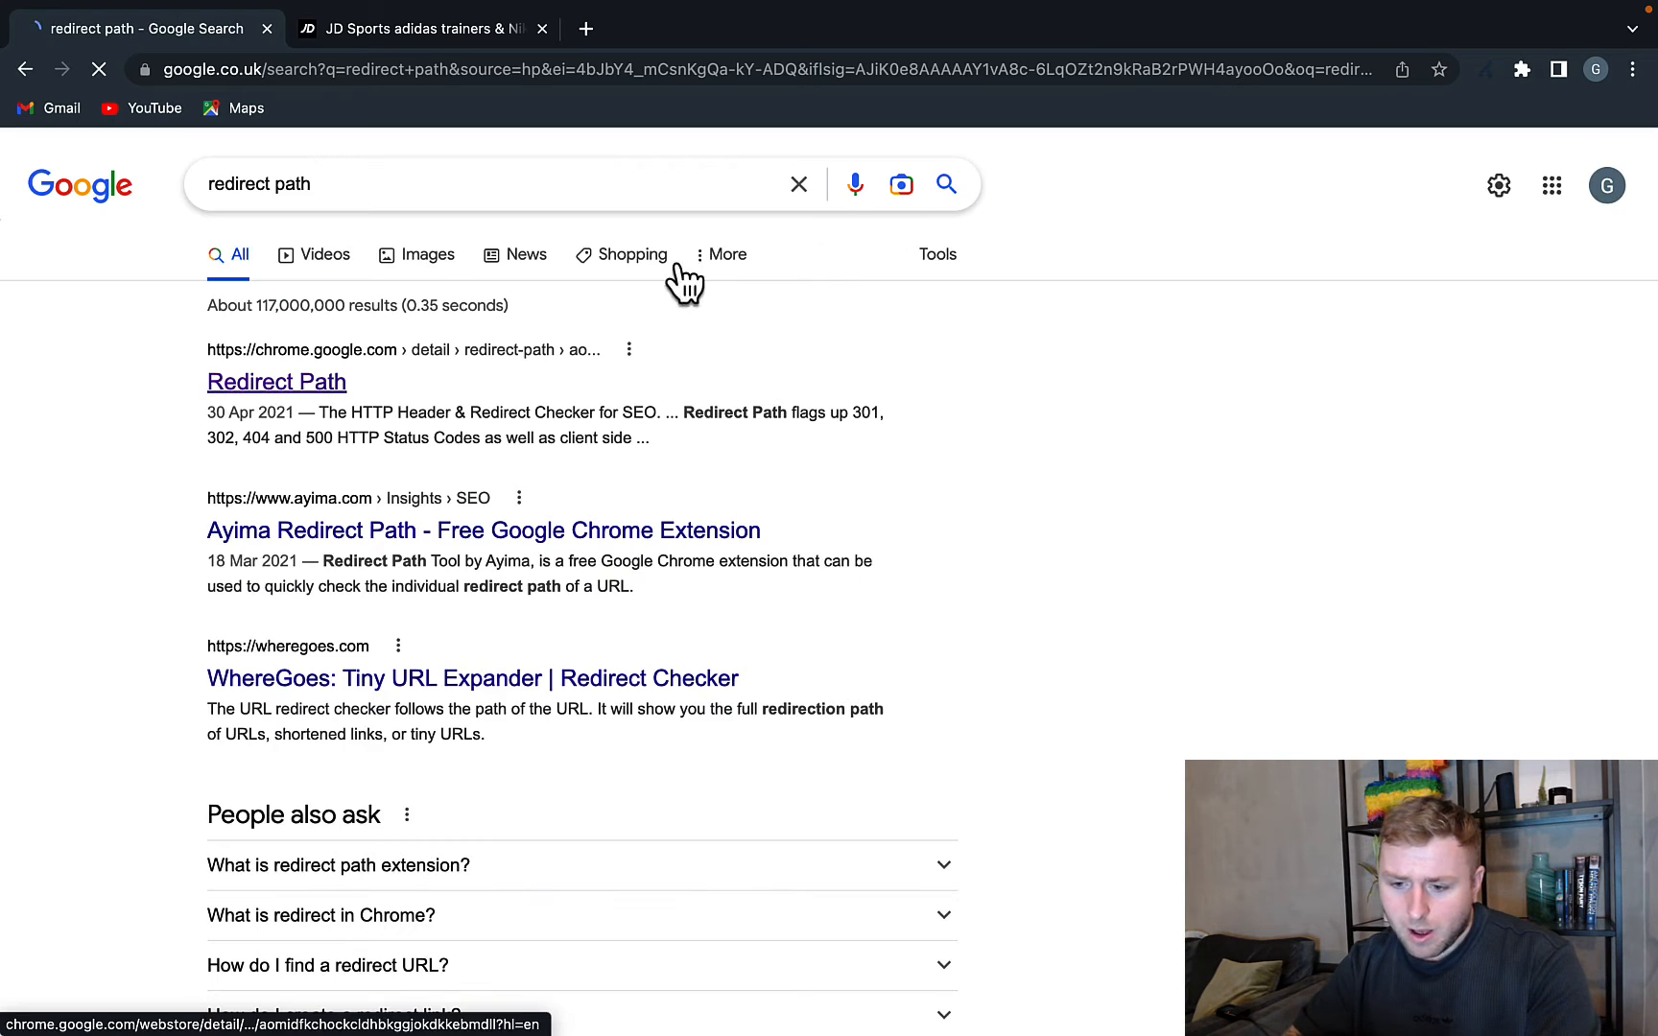
pyautogui.click(323, 391)
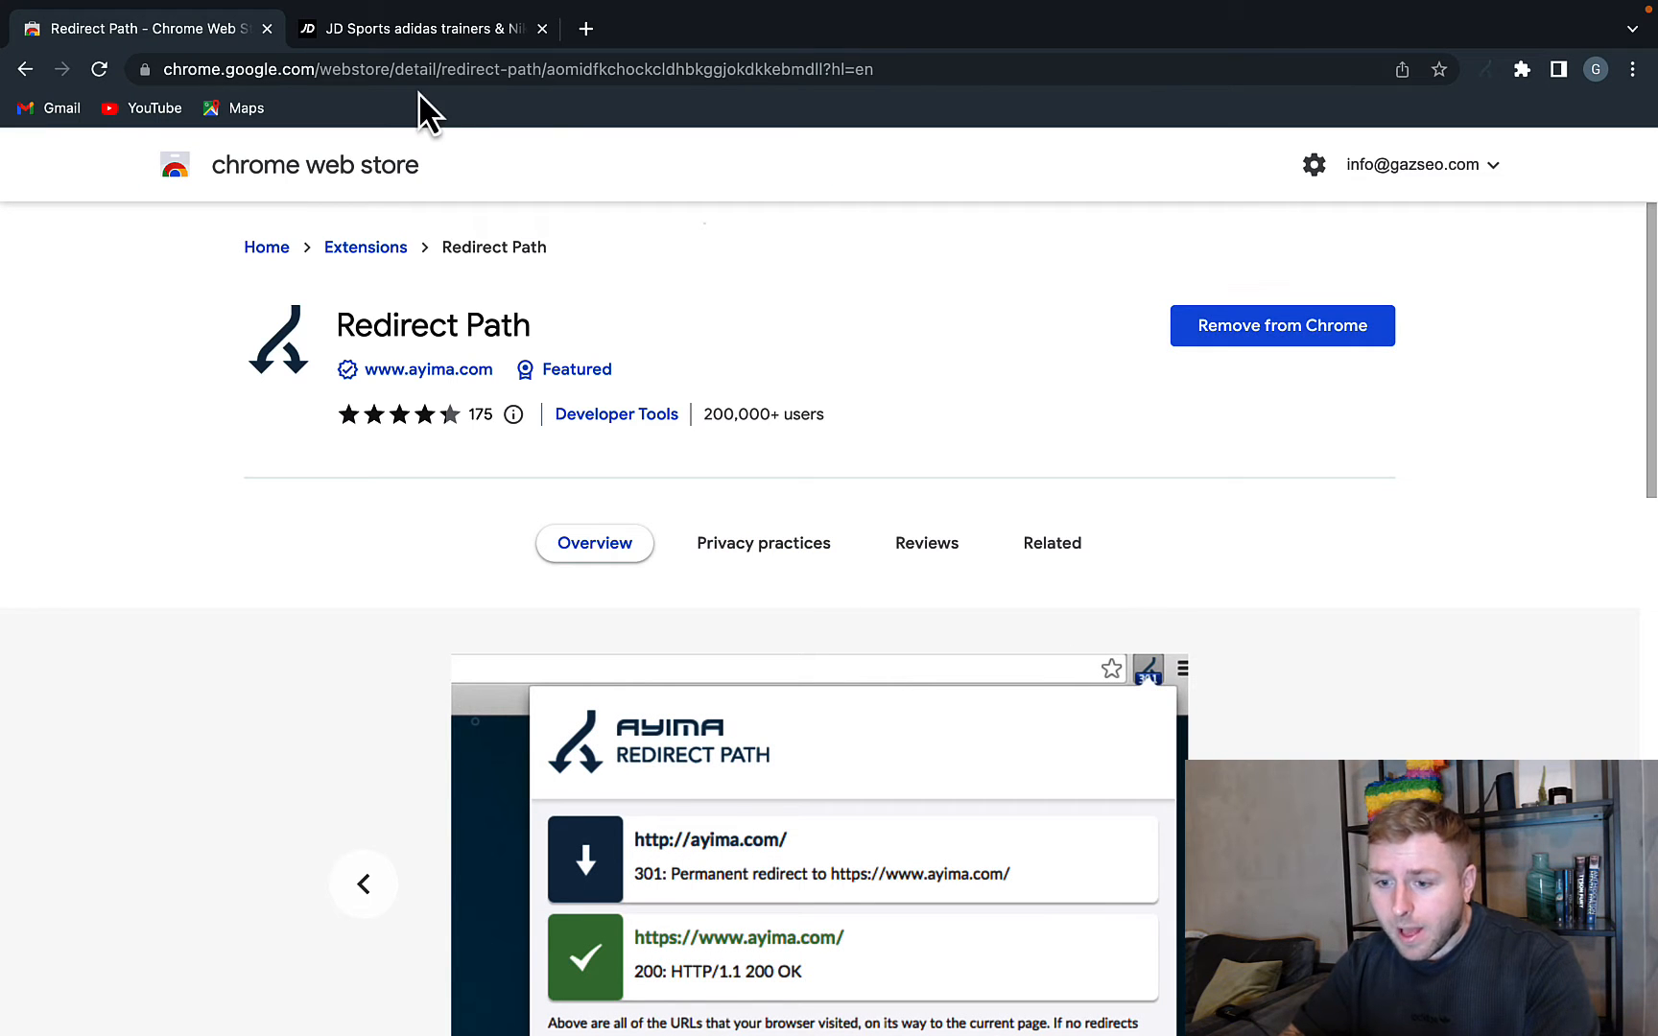
# Step: On the JD Sports site, open the Supply & Demand Orion Short Parka Jacket product and inspect its redirects with the Redirect Path extension
pyautogui.click(386, 39)
pyautogui.scroll(10, 973, 326)
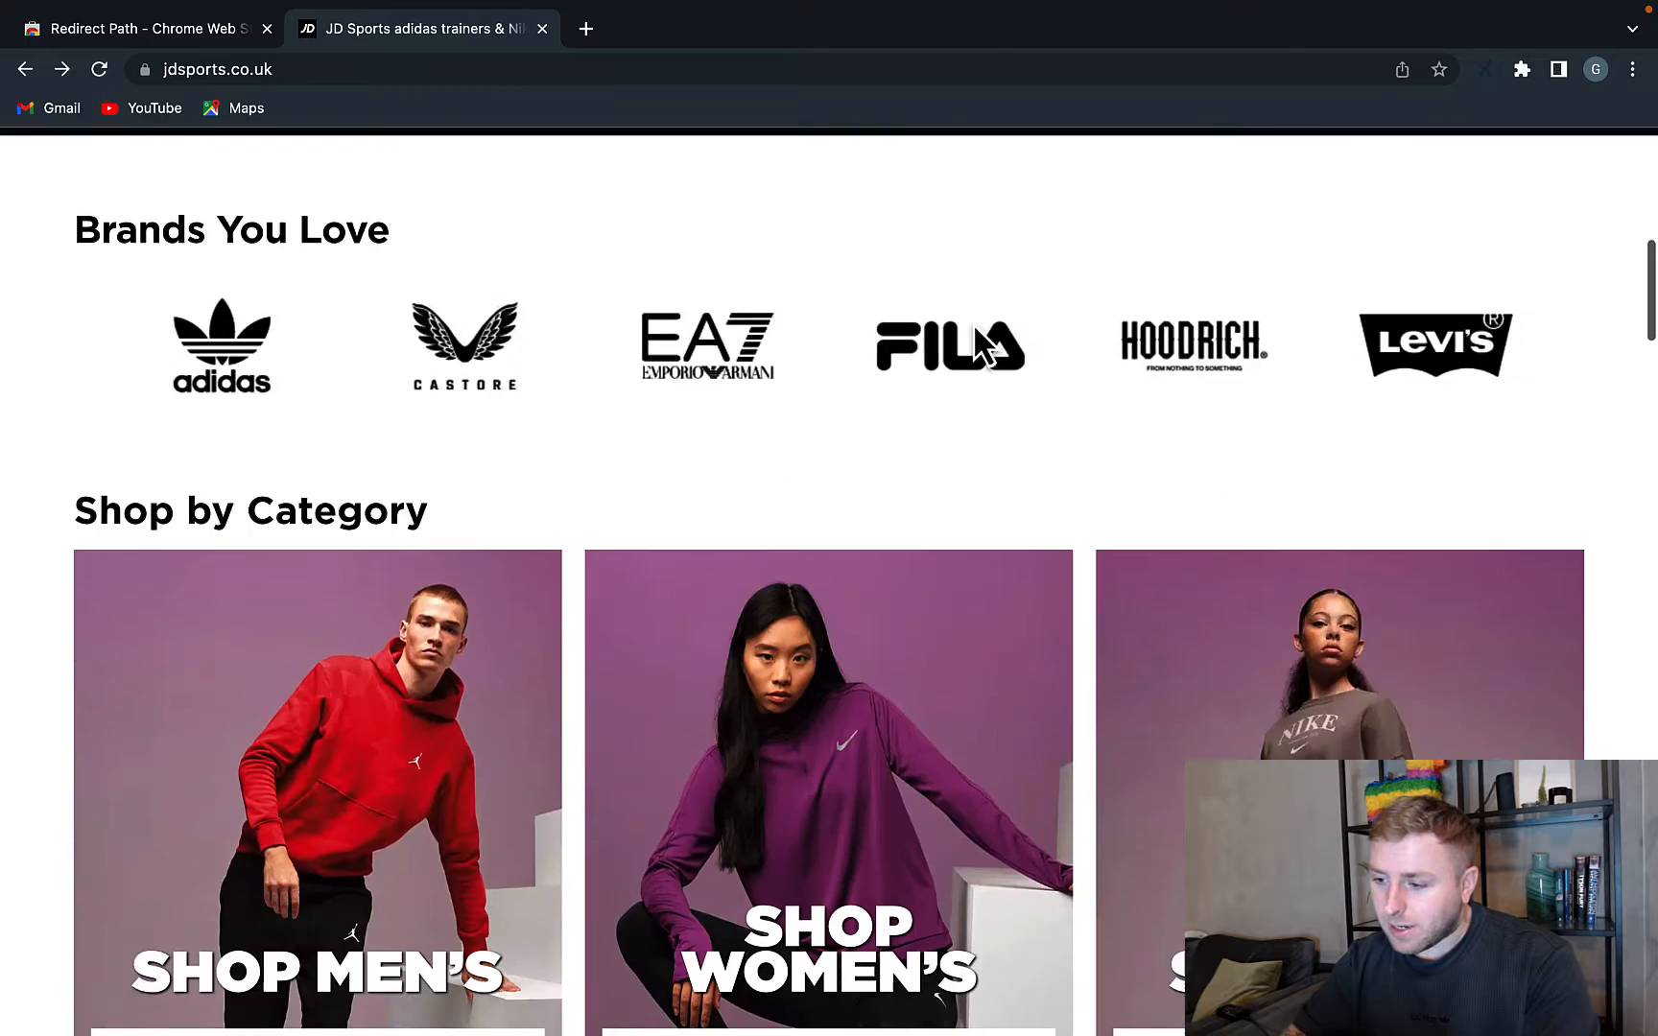
pyautogui.scroll(-6, 972, 326)
pyautogui.scroll(-8, 979, 343)
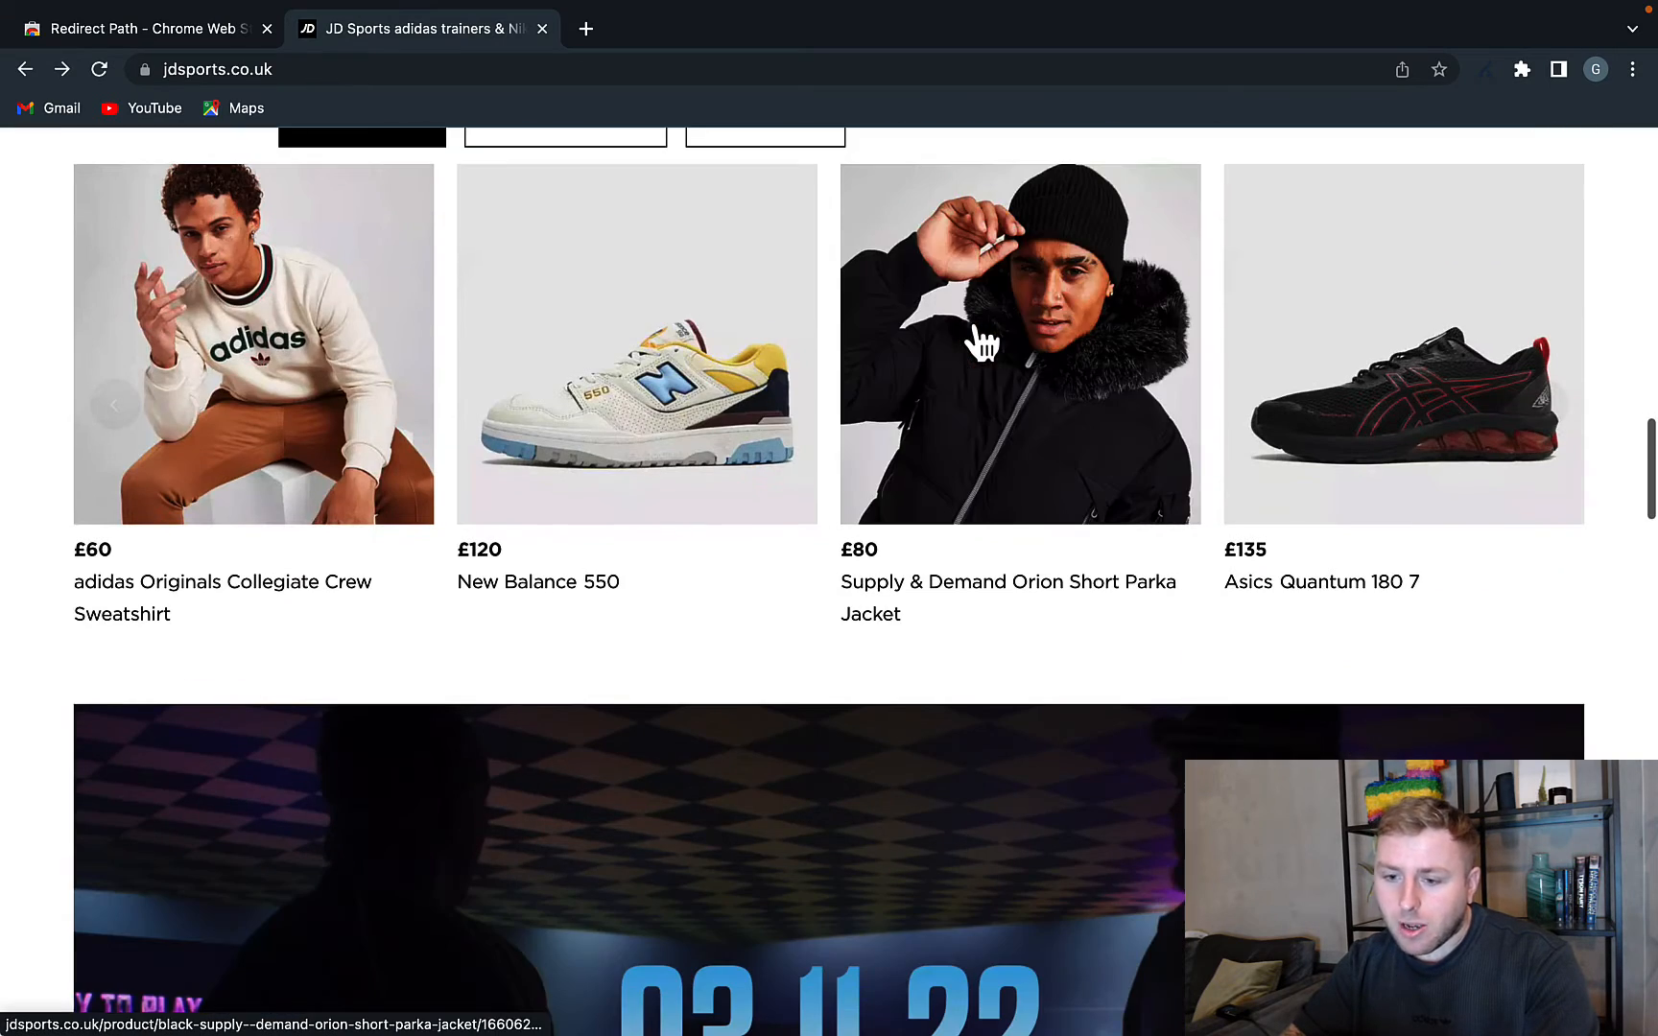
pyautogui.scroll(1, 1103, 628)
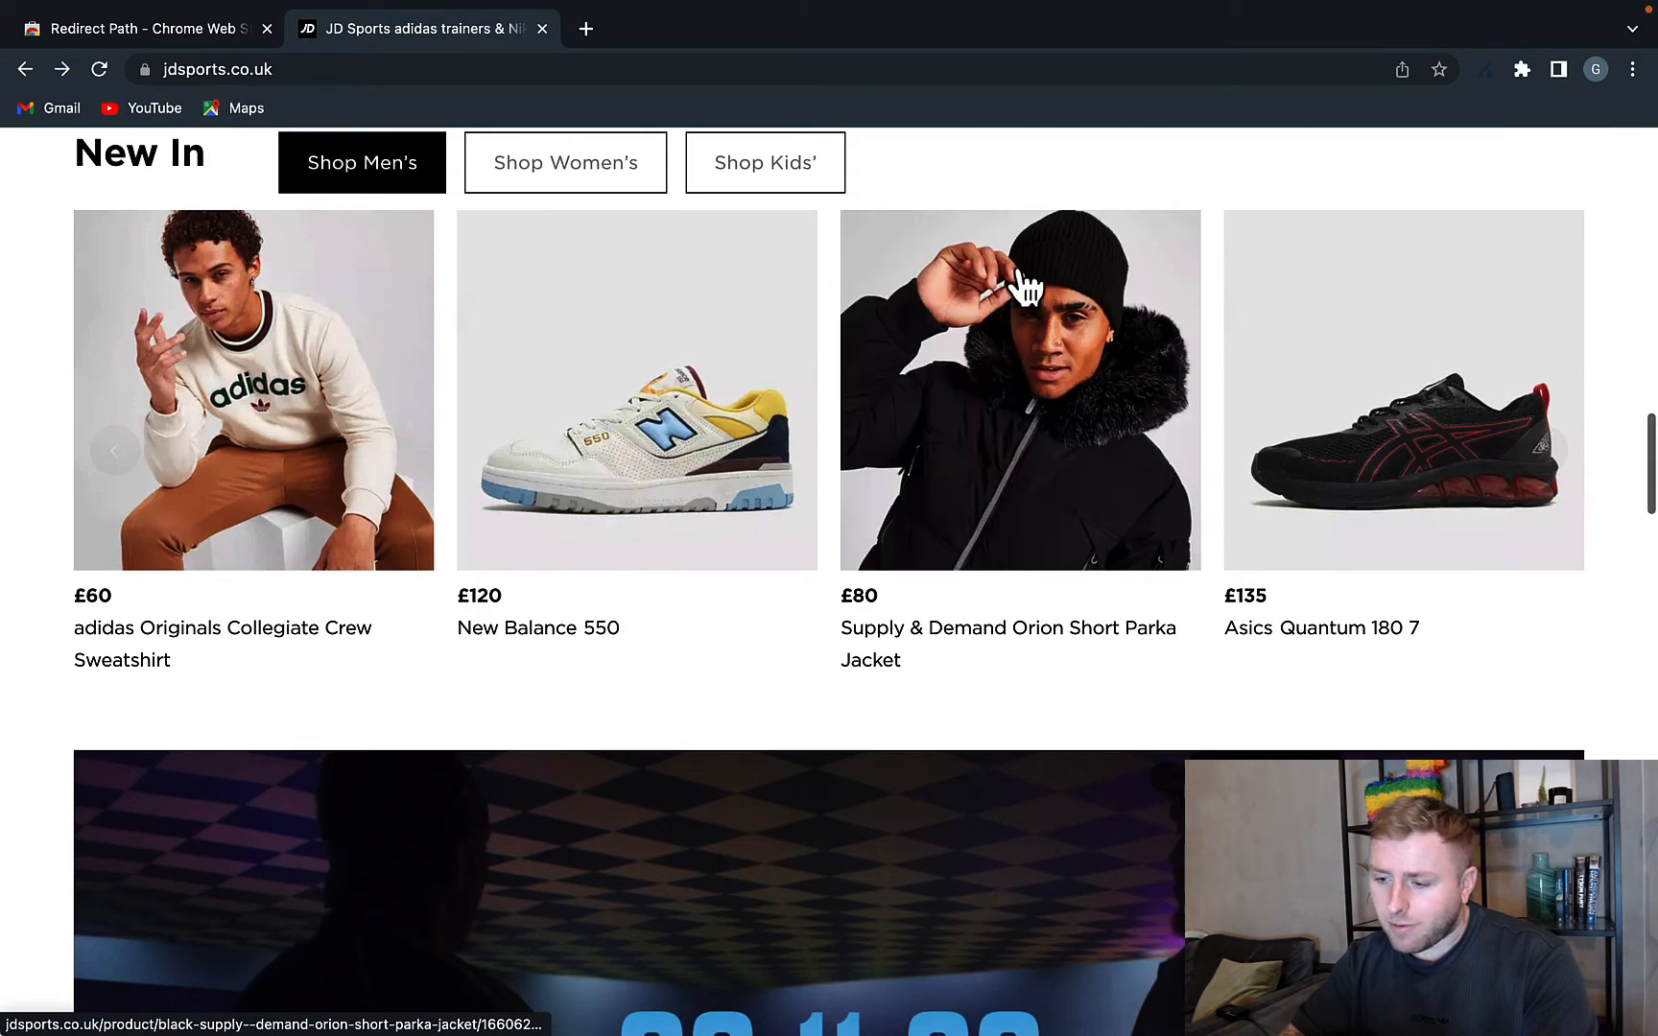
pyautogui.click(1032, 518)
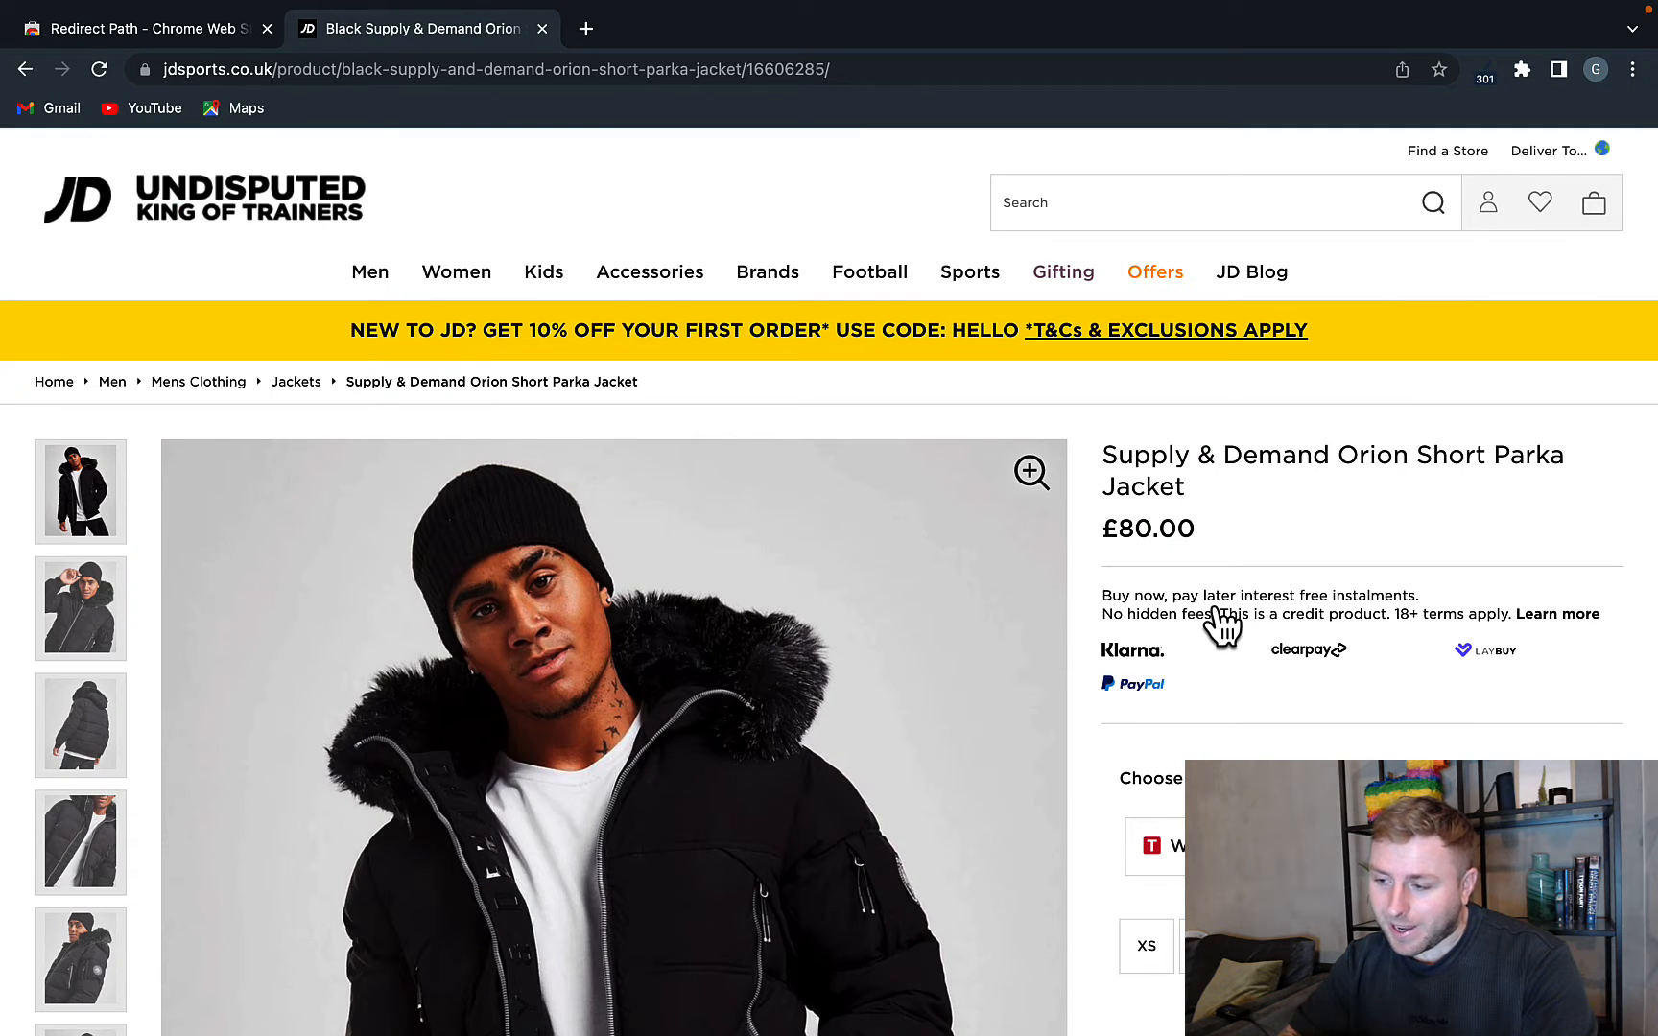
pyautogui.click(1487, 73)
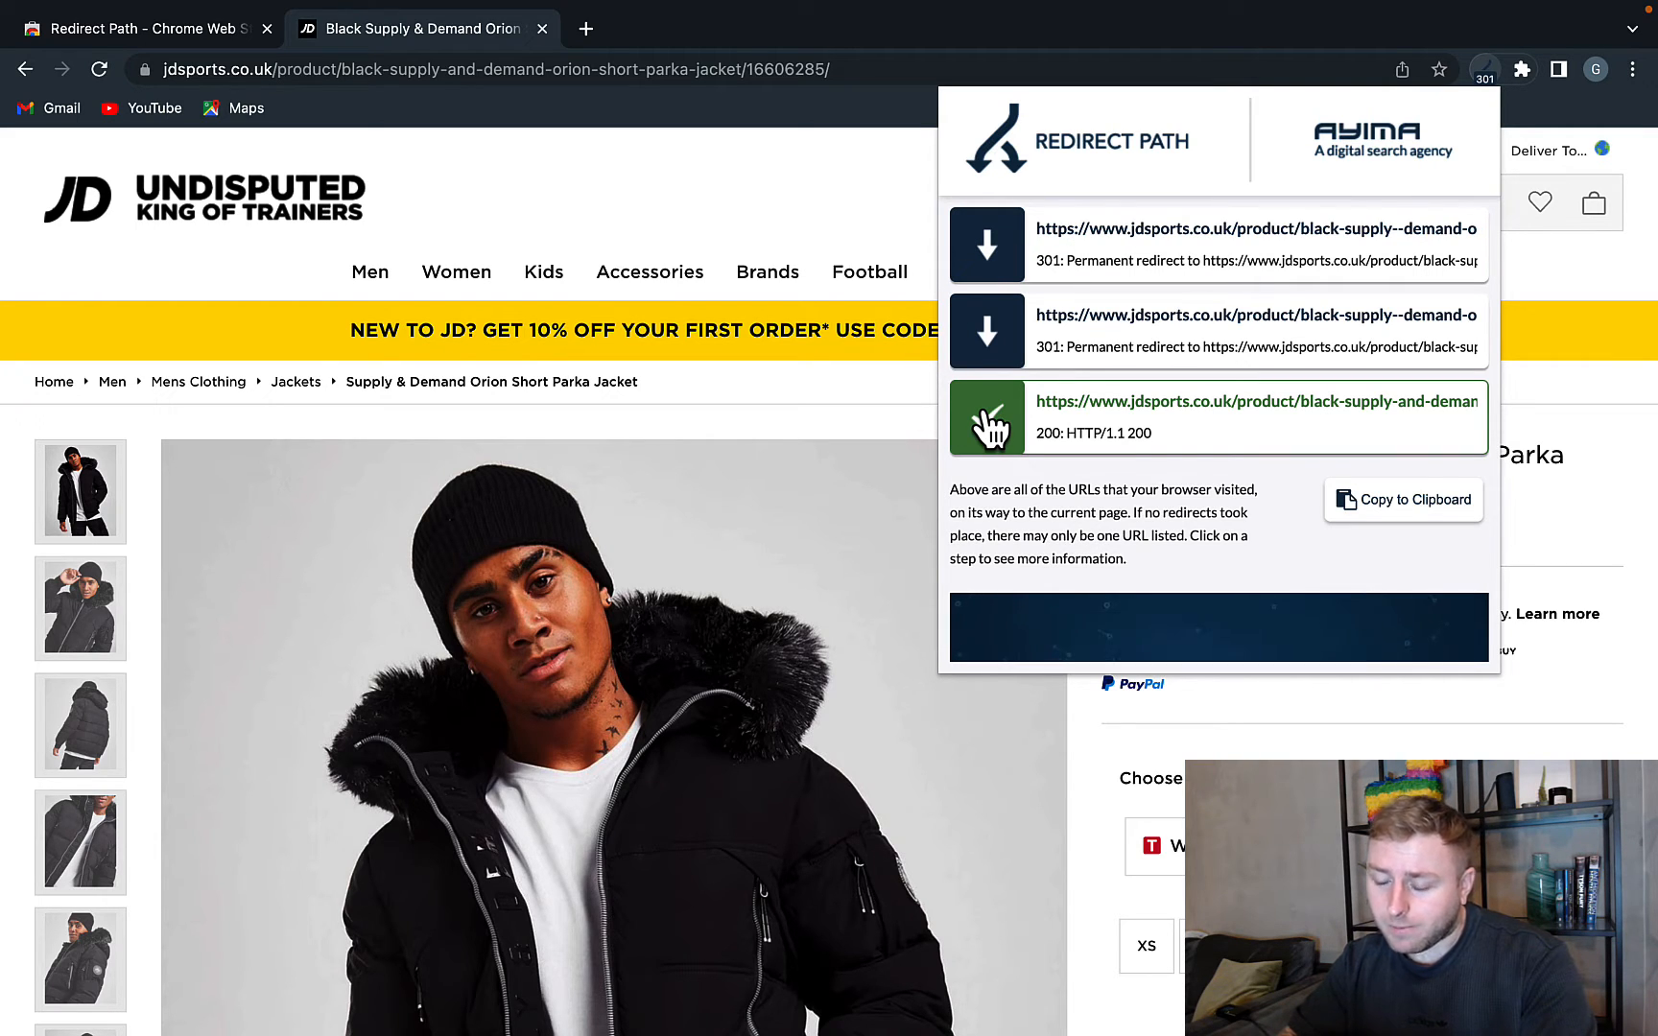
pyautogui.click(1488, 77)
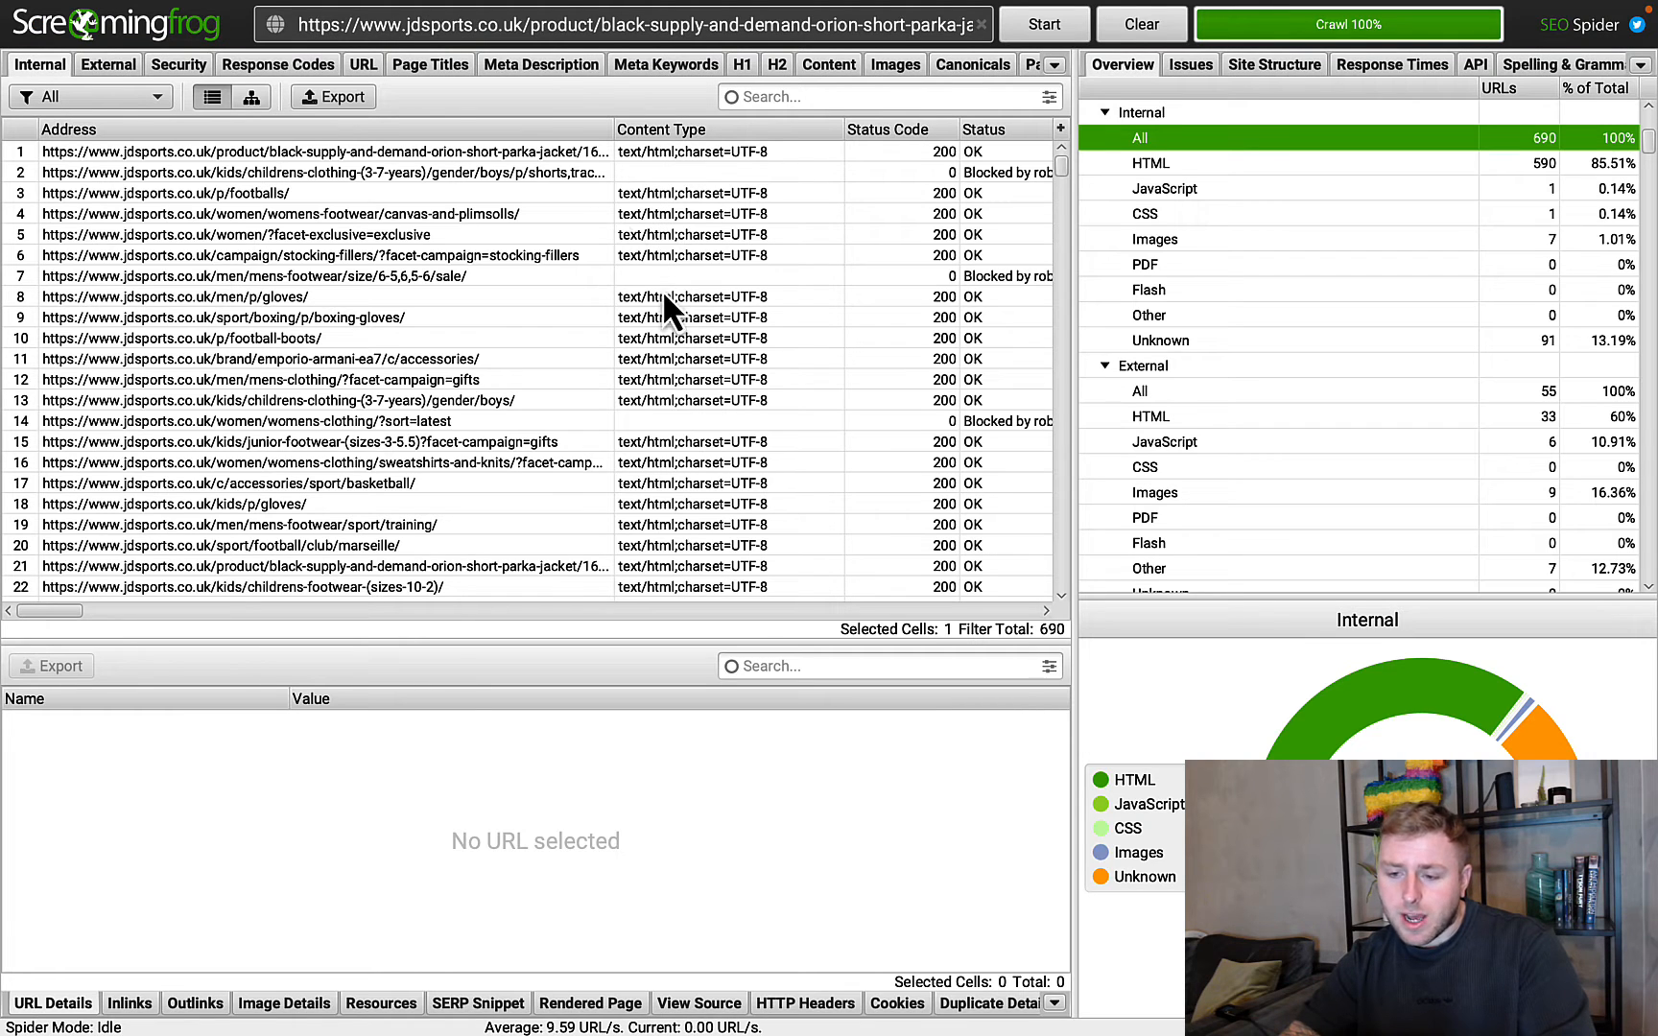
# Step: In Screaming Frog SEO Spider, export the Redirect Chains report as the Google Sheets file redirect_chains.gsheet
pyautogui.moveTo(598, 5)
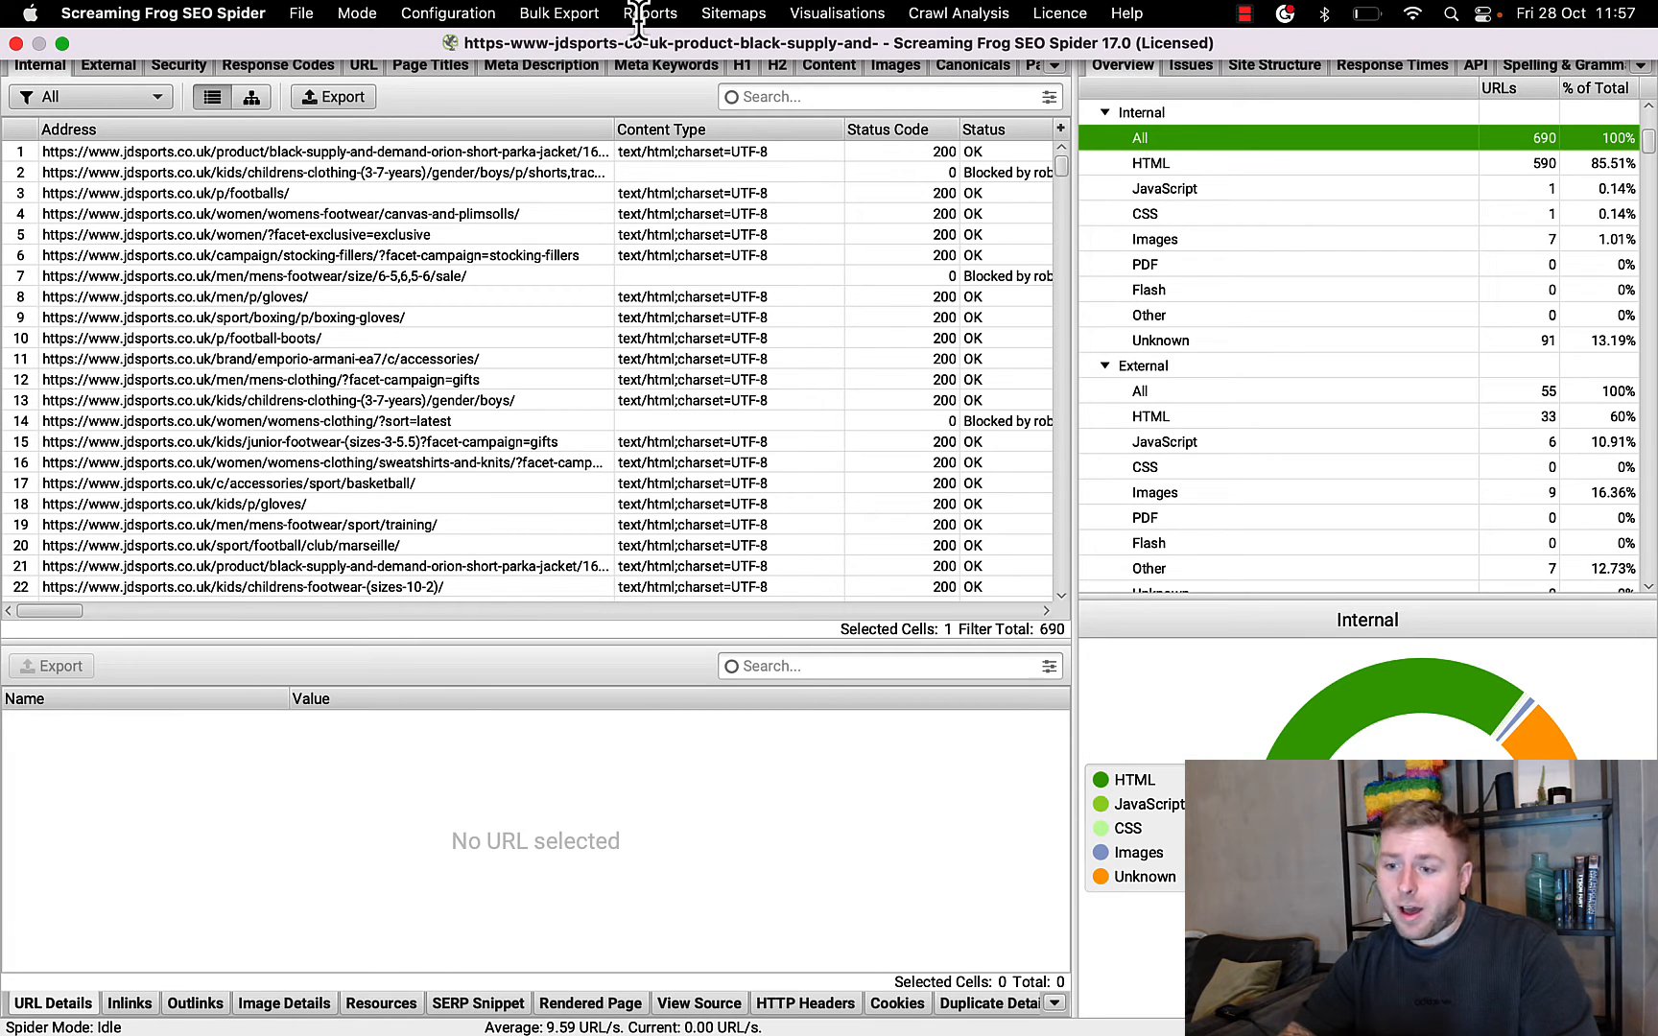
pyautogui.click(640, 14)
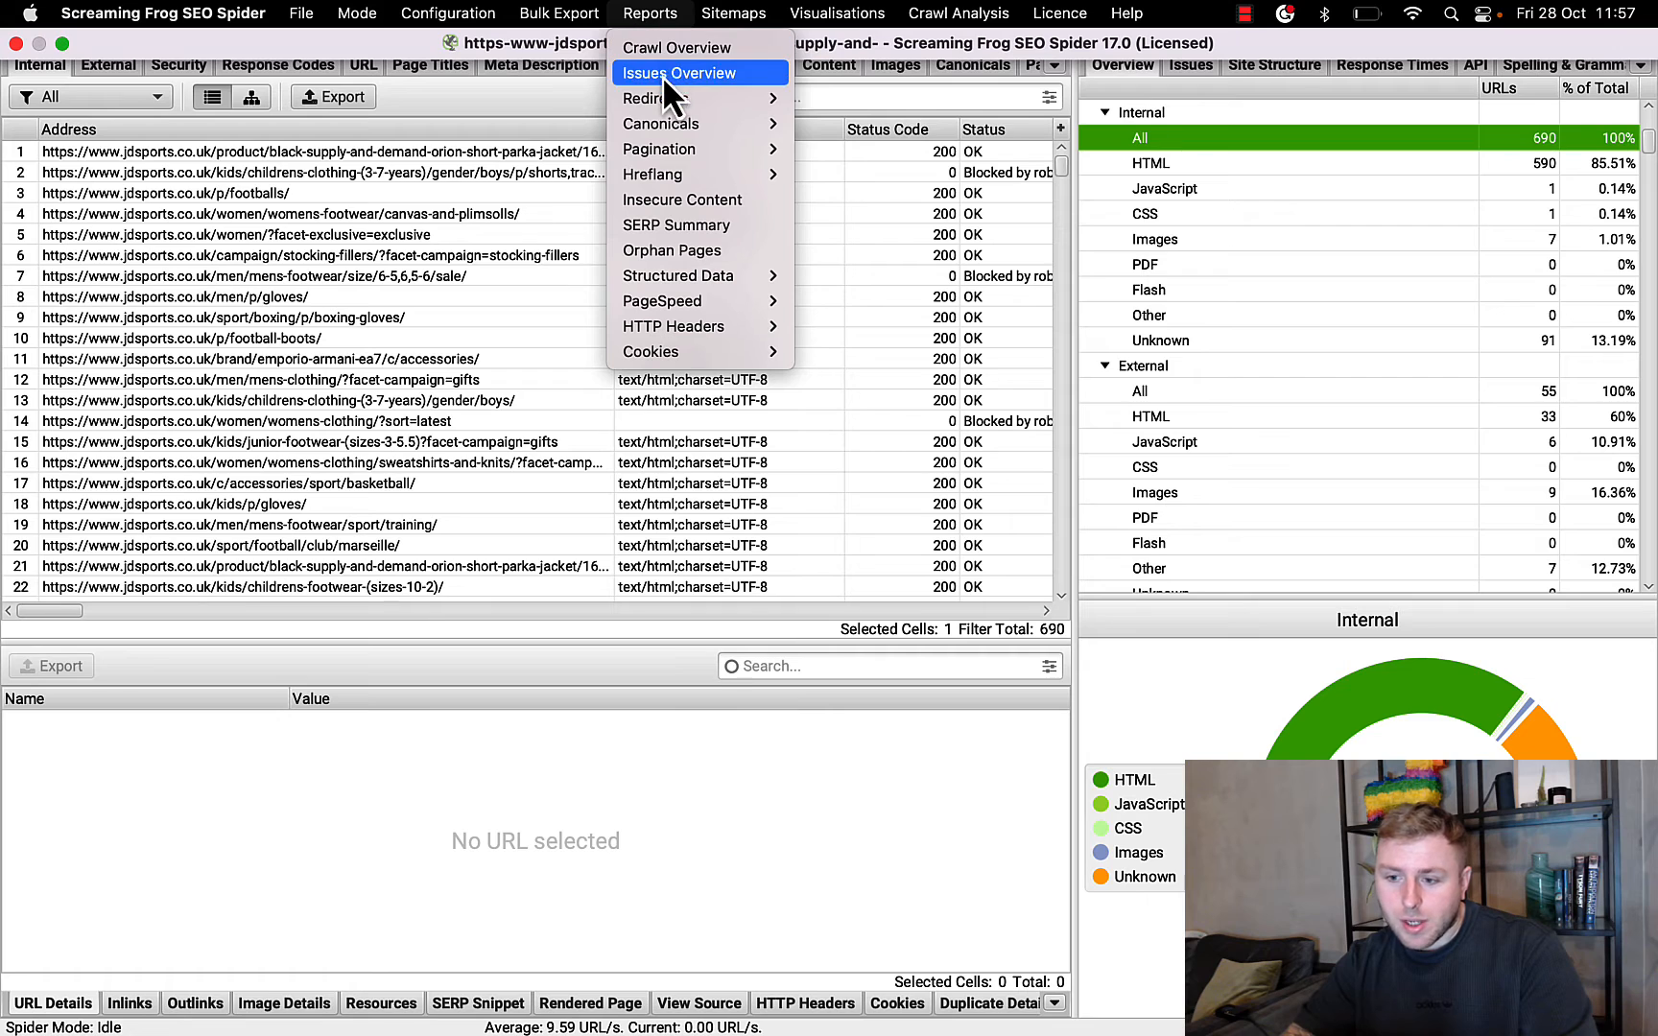
pyautogui.moveTo(661, 96)
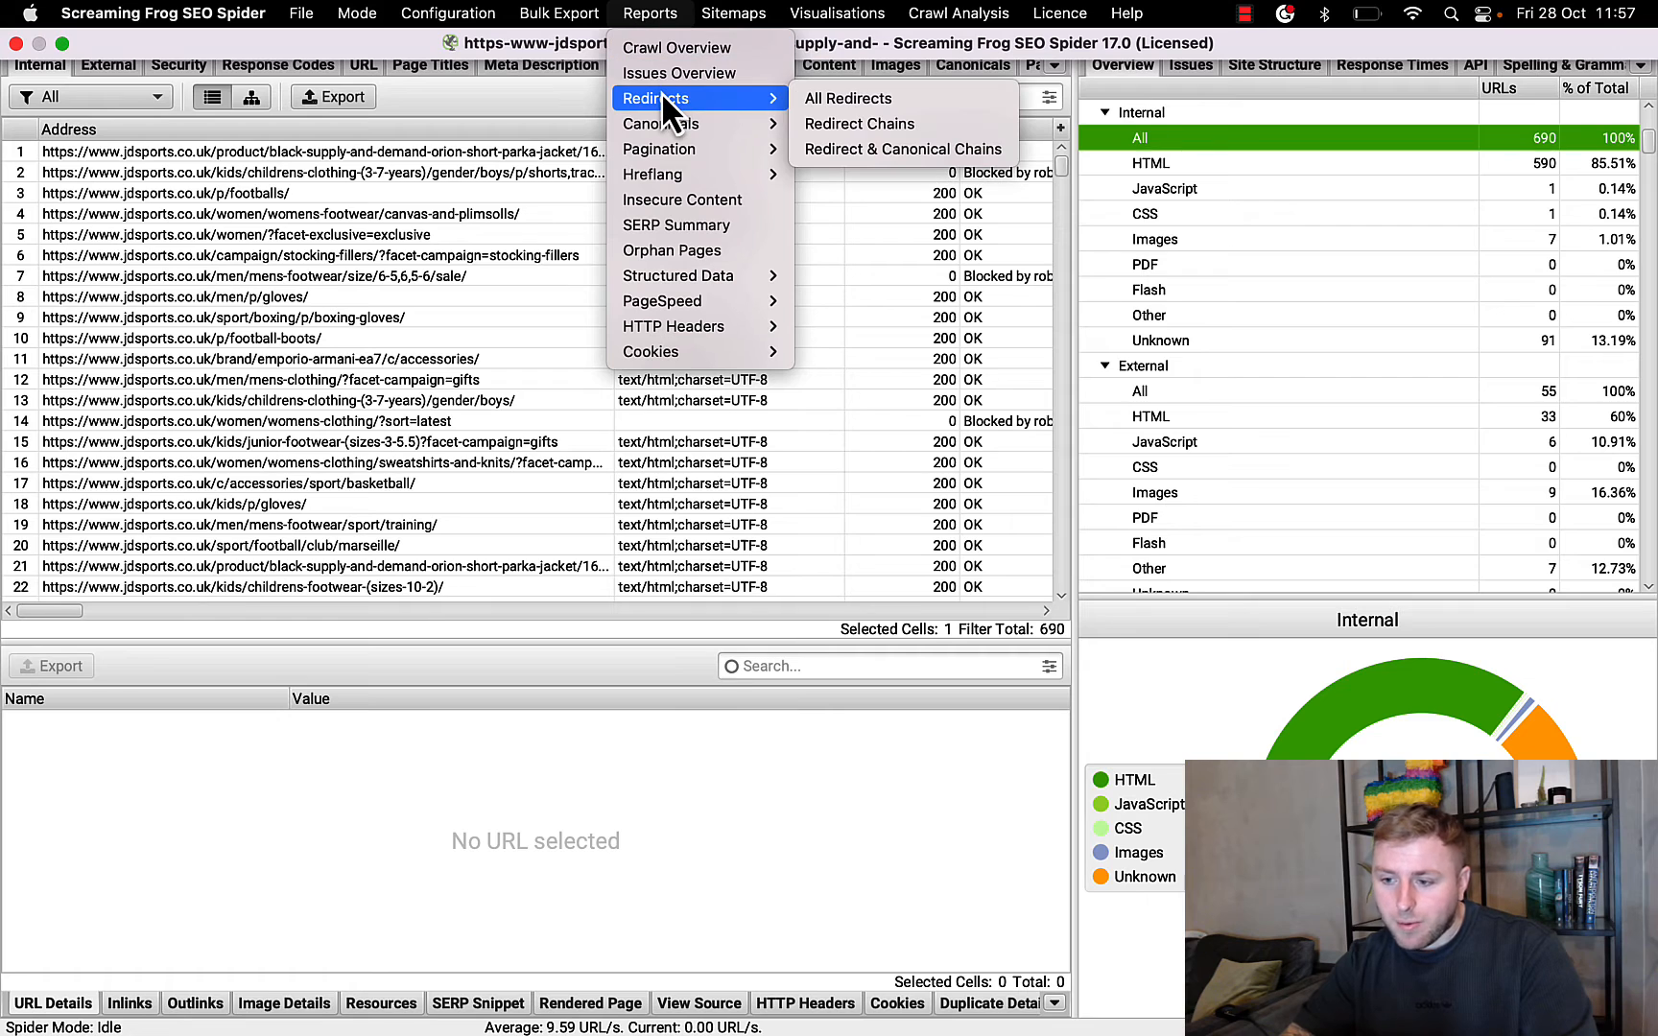
pyautogui.click(835, 122)
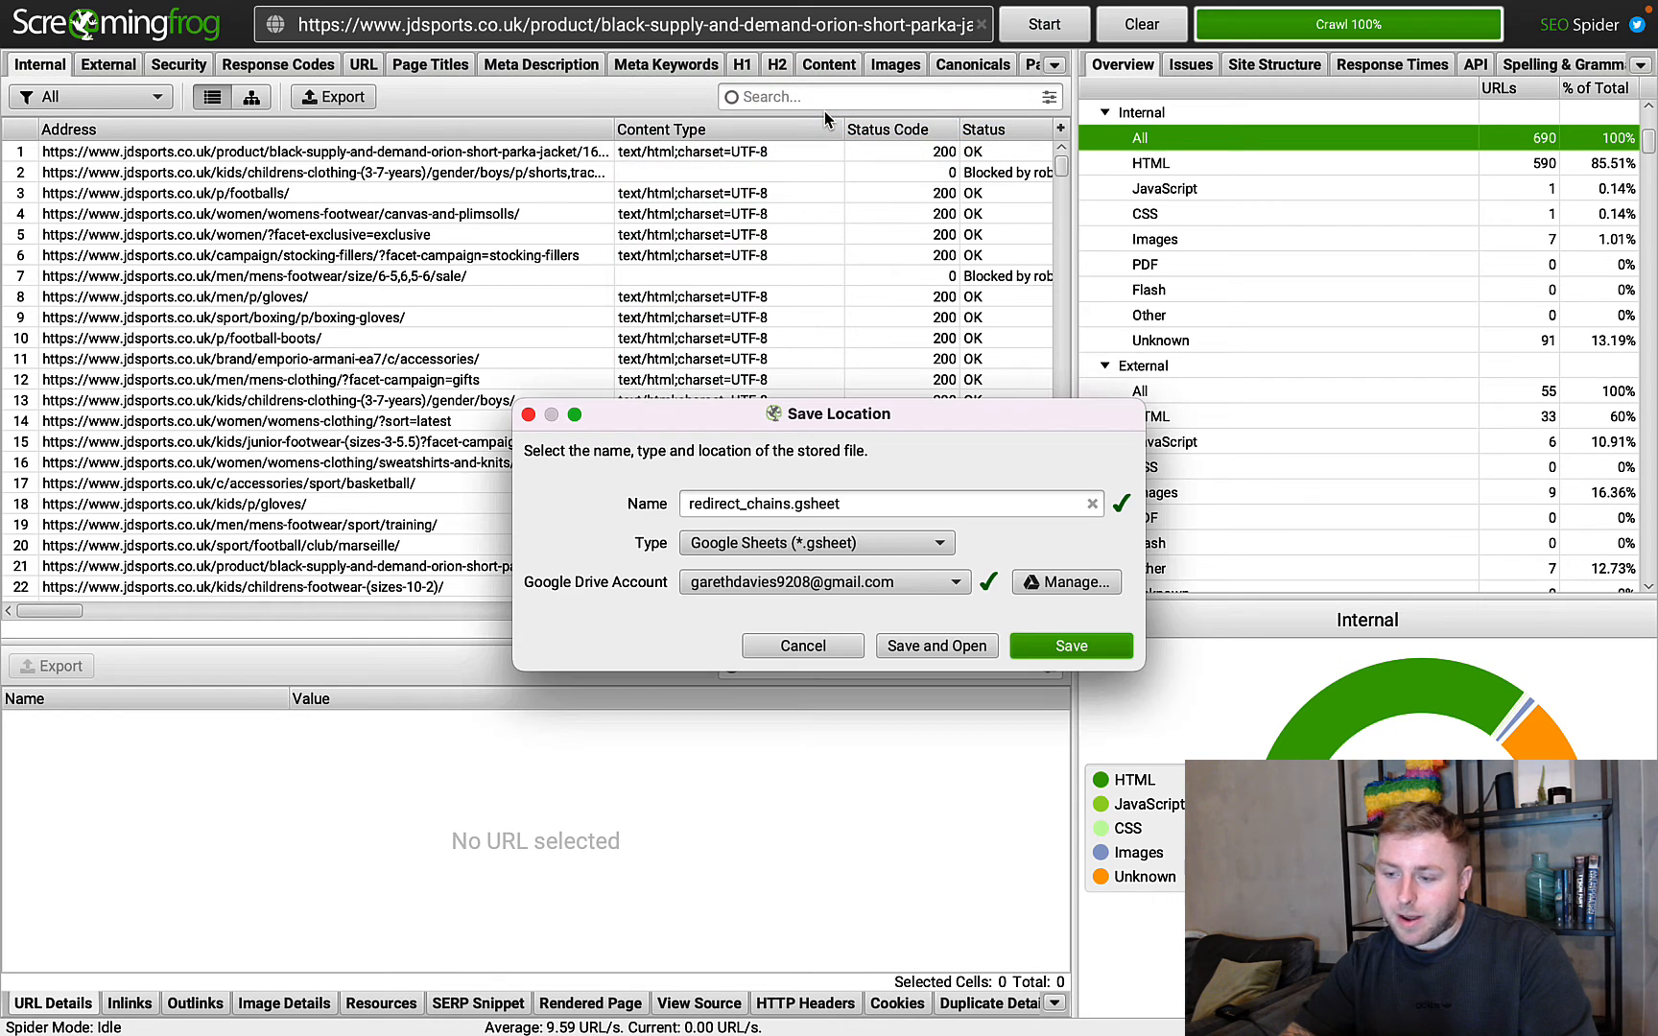
pyautogui.click(1069, 647)
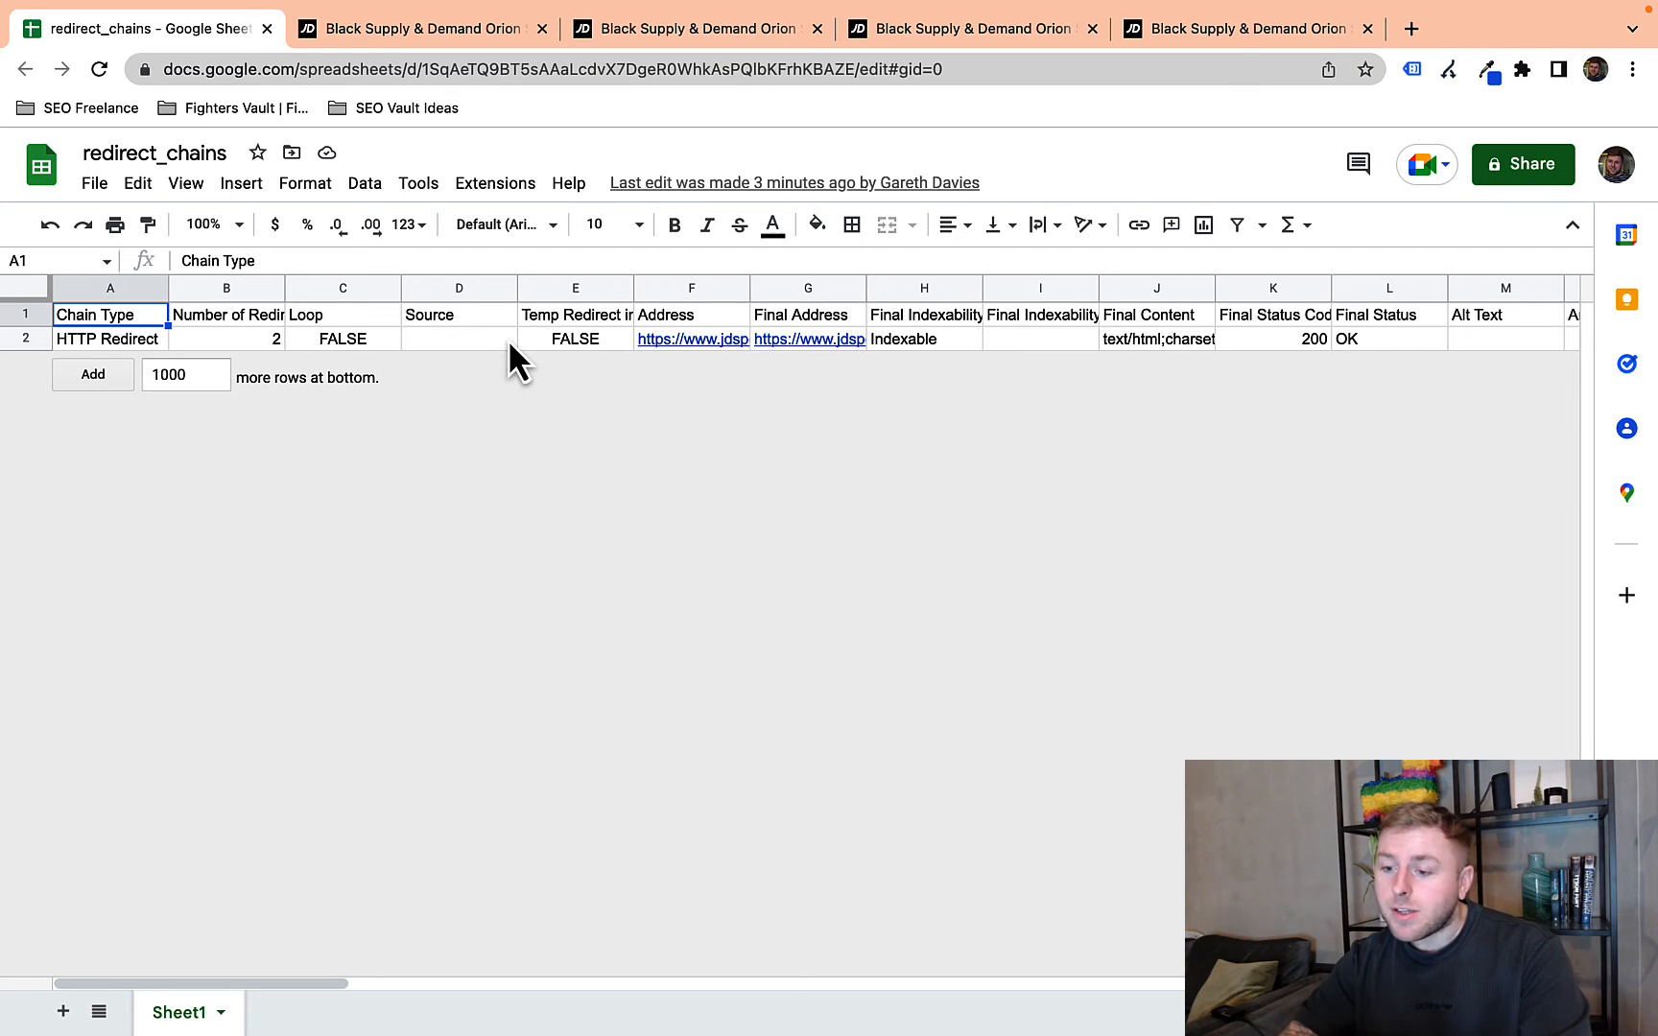
# Step: In the redirect_chains Google Sheet, open the linked Address URL in row 2 and inspect its redirect chain with Redirect Path
pyautogui.click(660, 315)
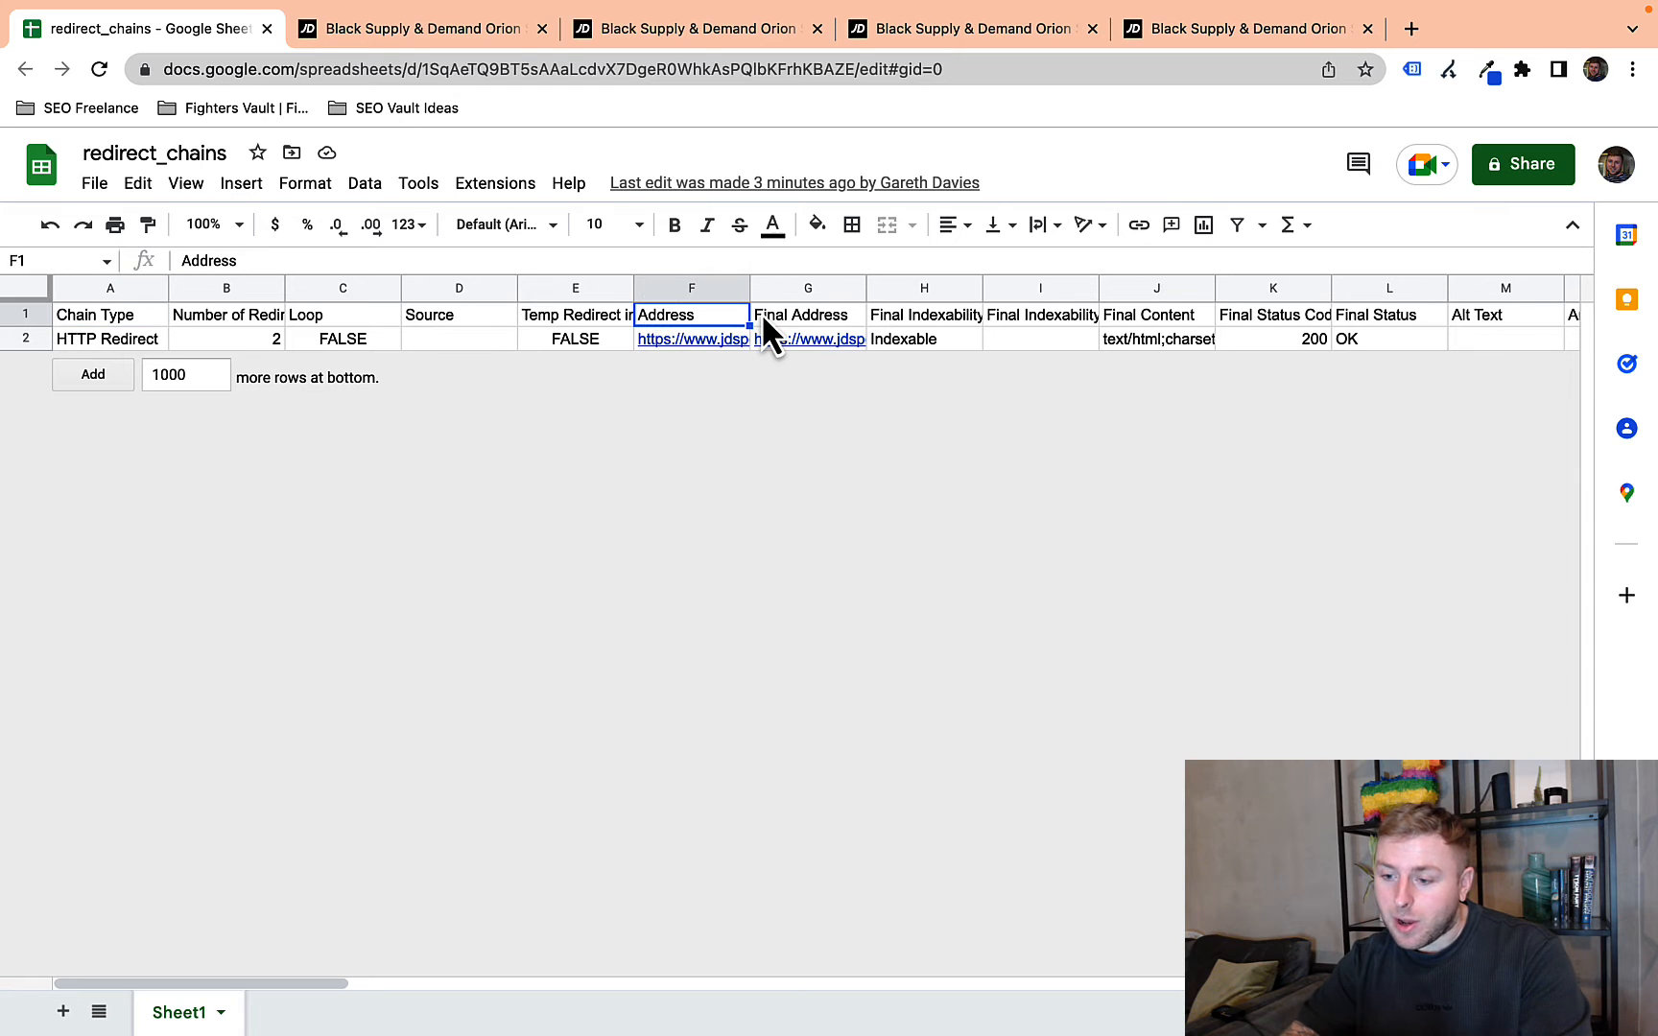
pyautogui.click(794, 322)
pyautogui.click(710, 340)
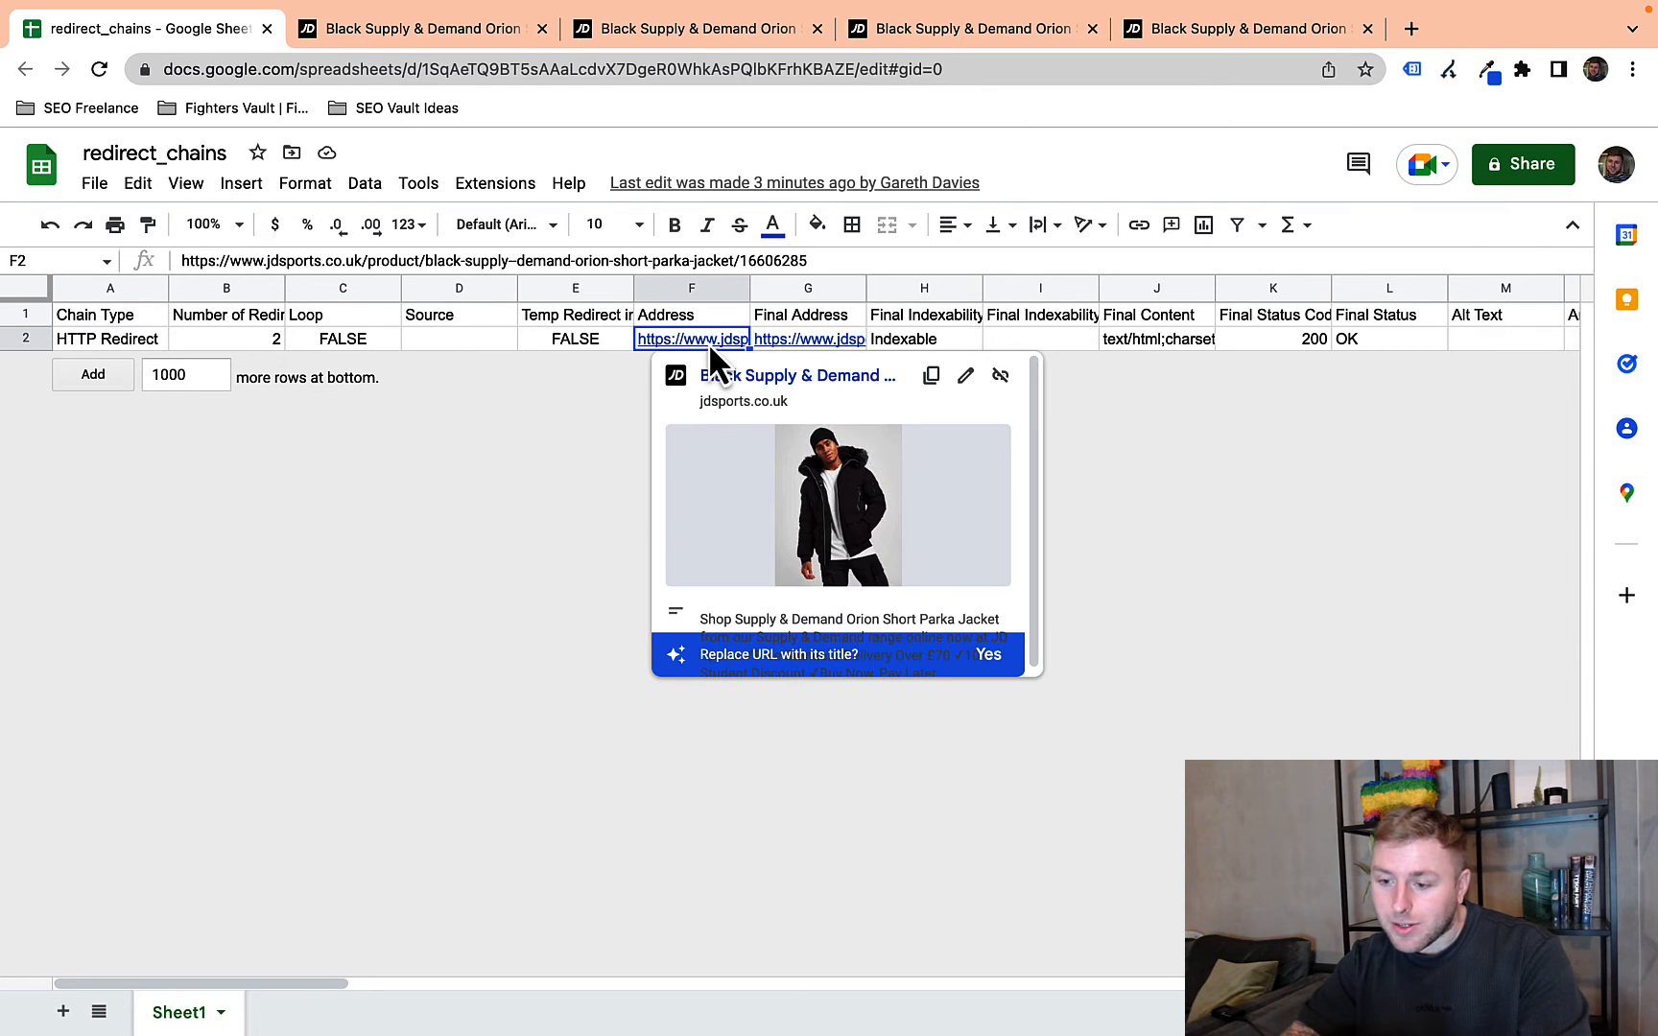
pyautogui.click(715, 379)
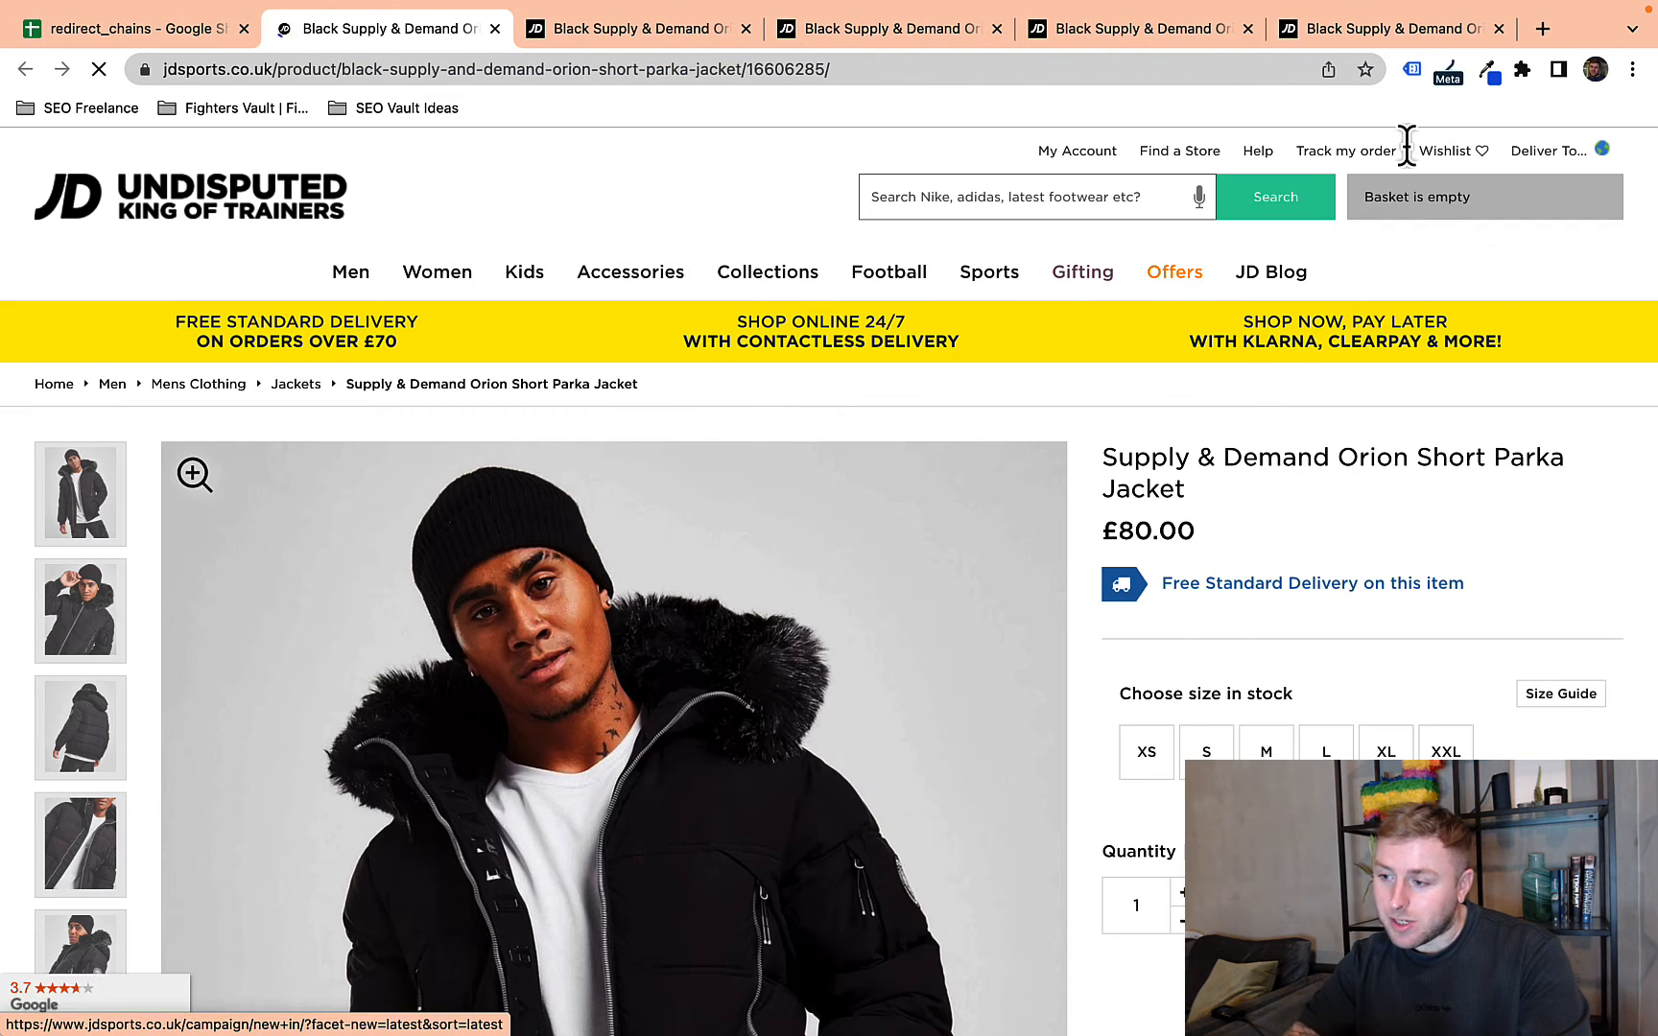
pyautogui.click(1447, 75)
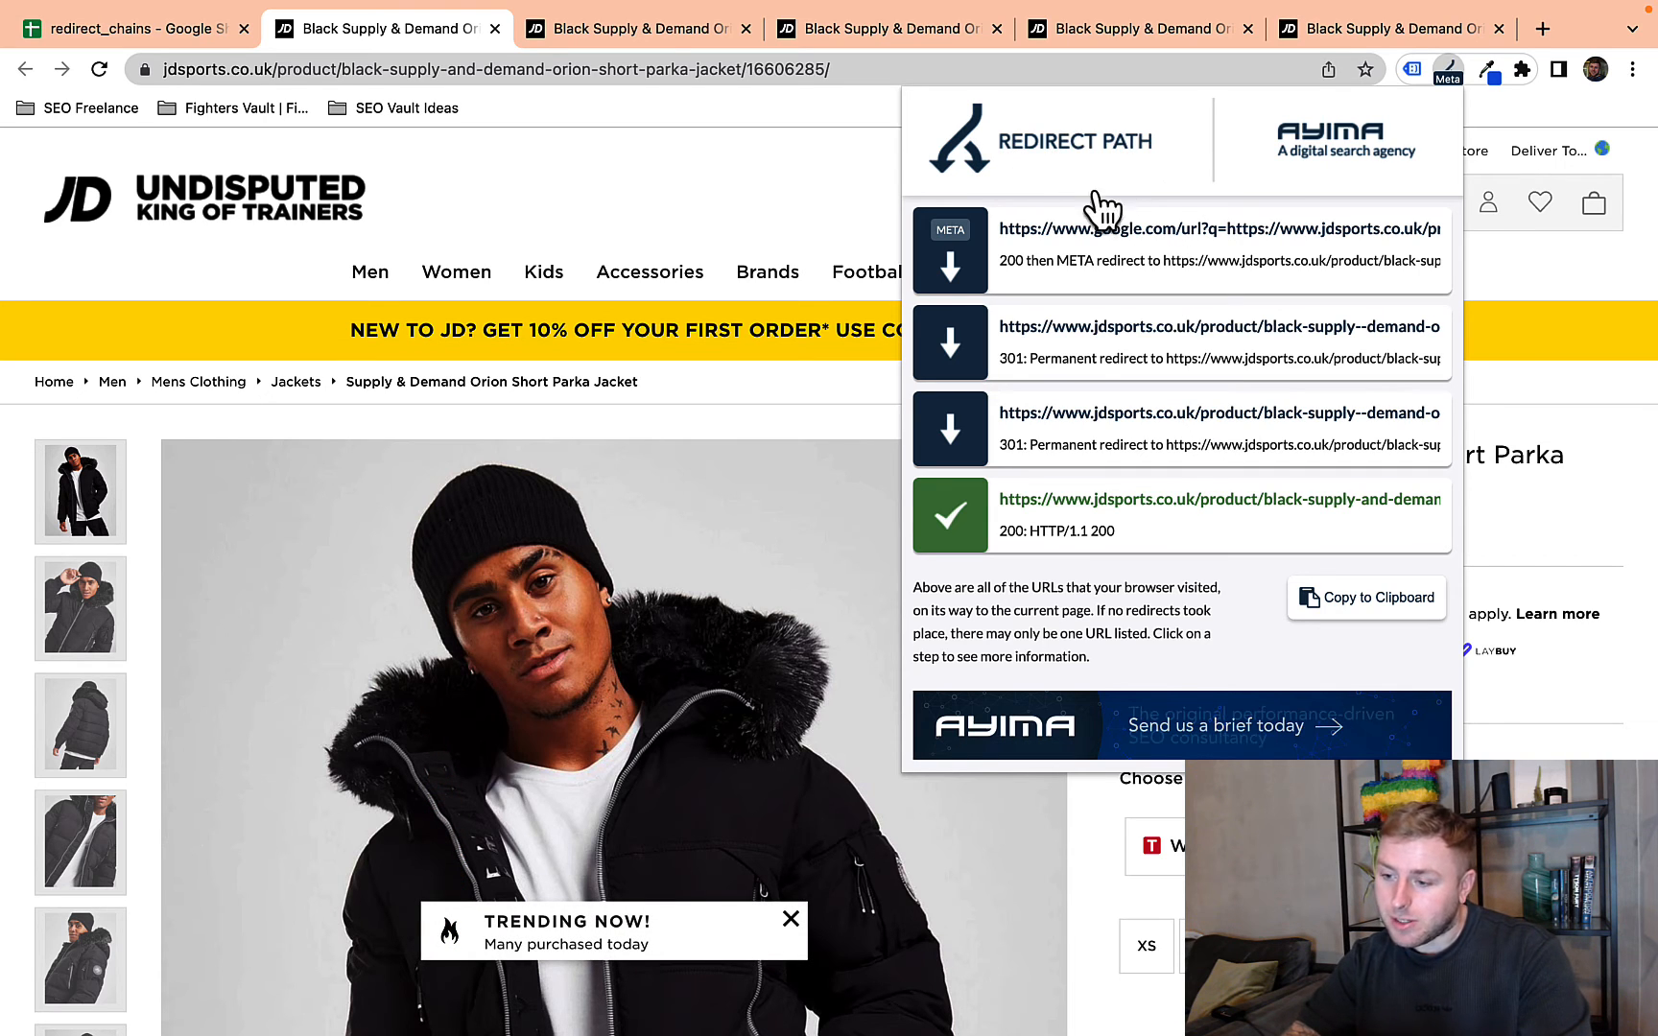
pyautogui.moveTo(742, 278)
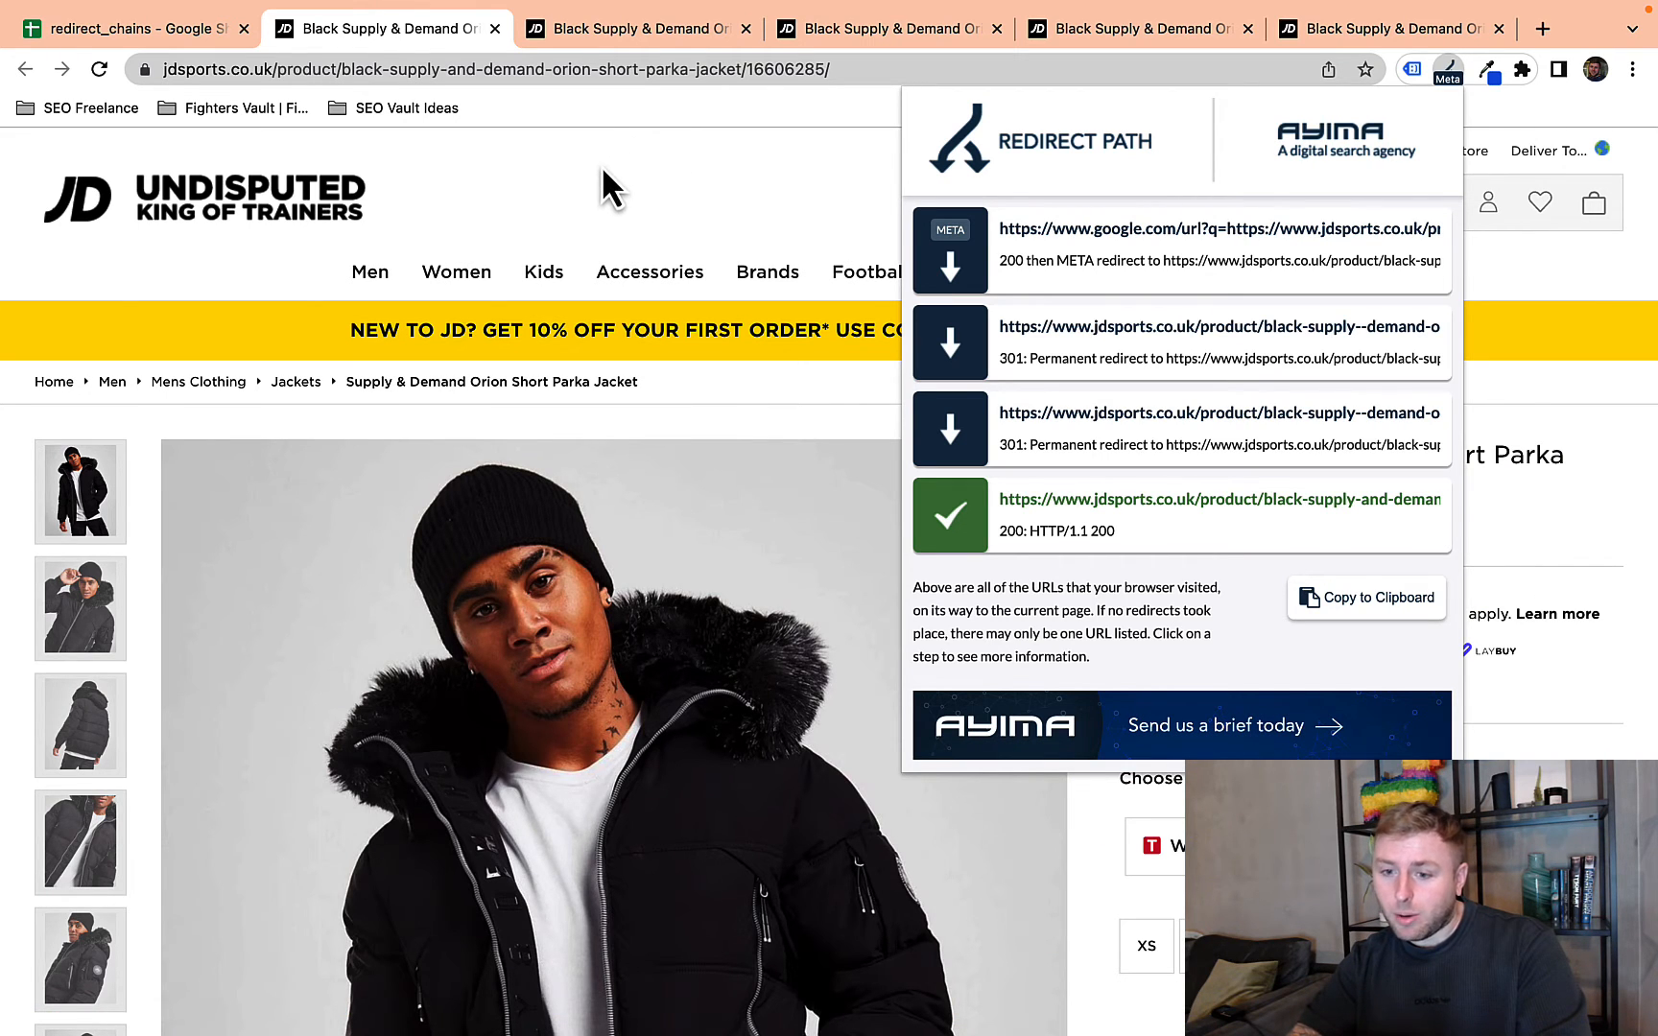
# Step: Return to the redirect_chains sheet, reopen the linked address from cell F2 and check its redirect path again
pyautogui.click(142, 31)
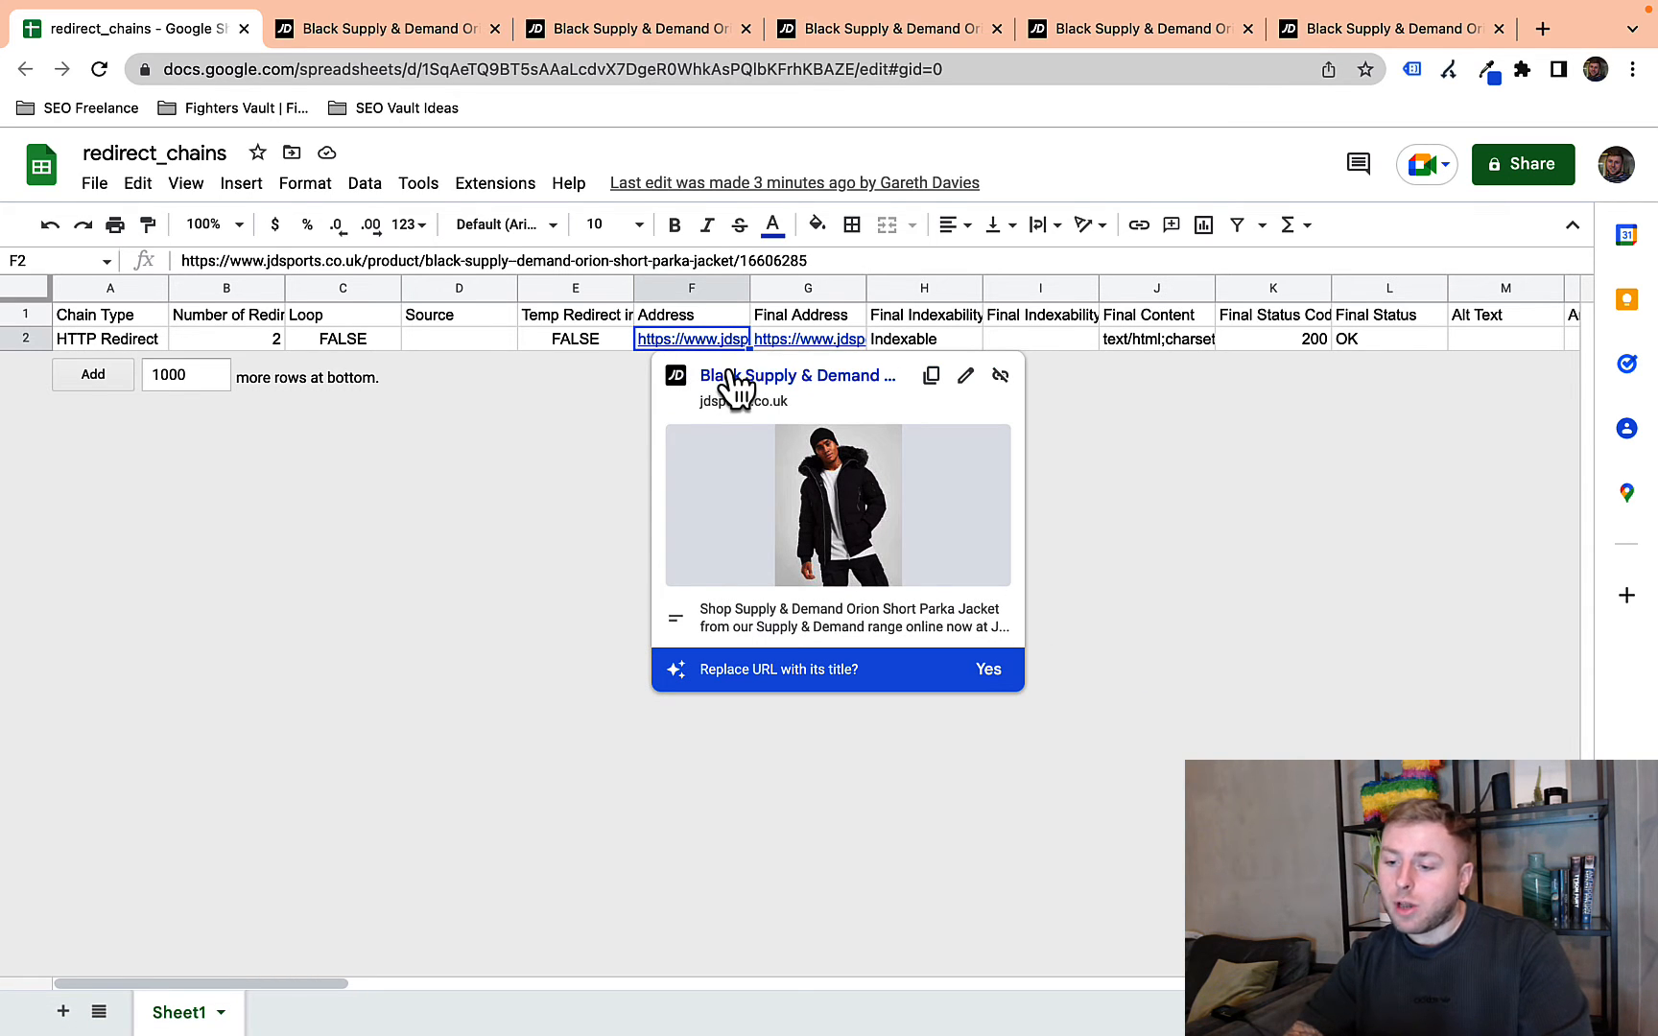
pyautogui.click(735, 377)
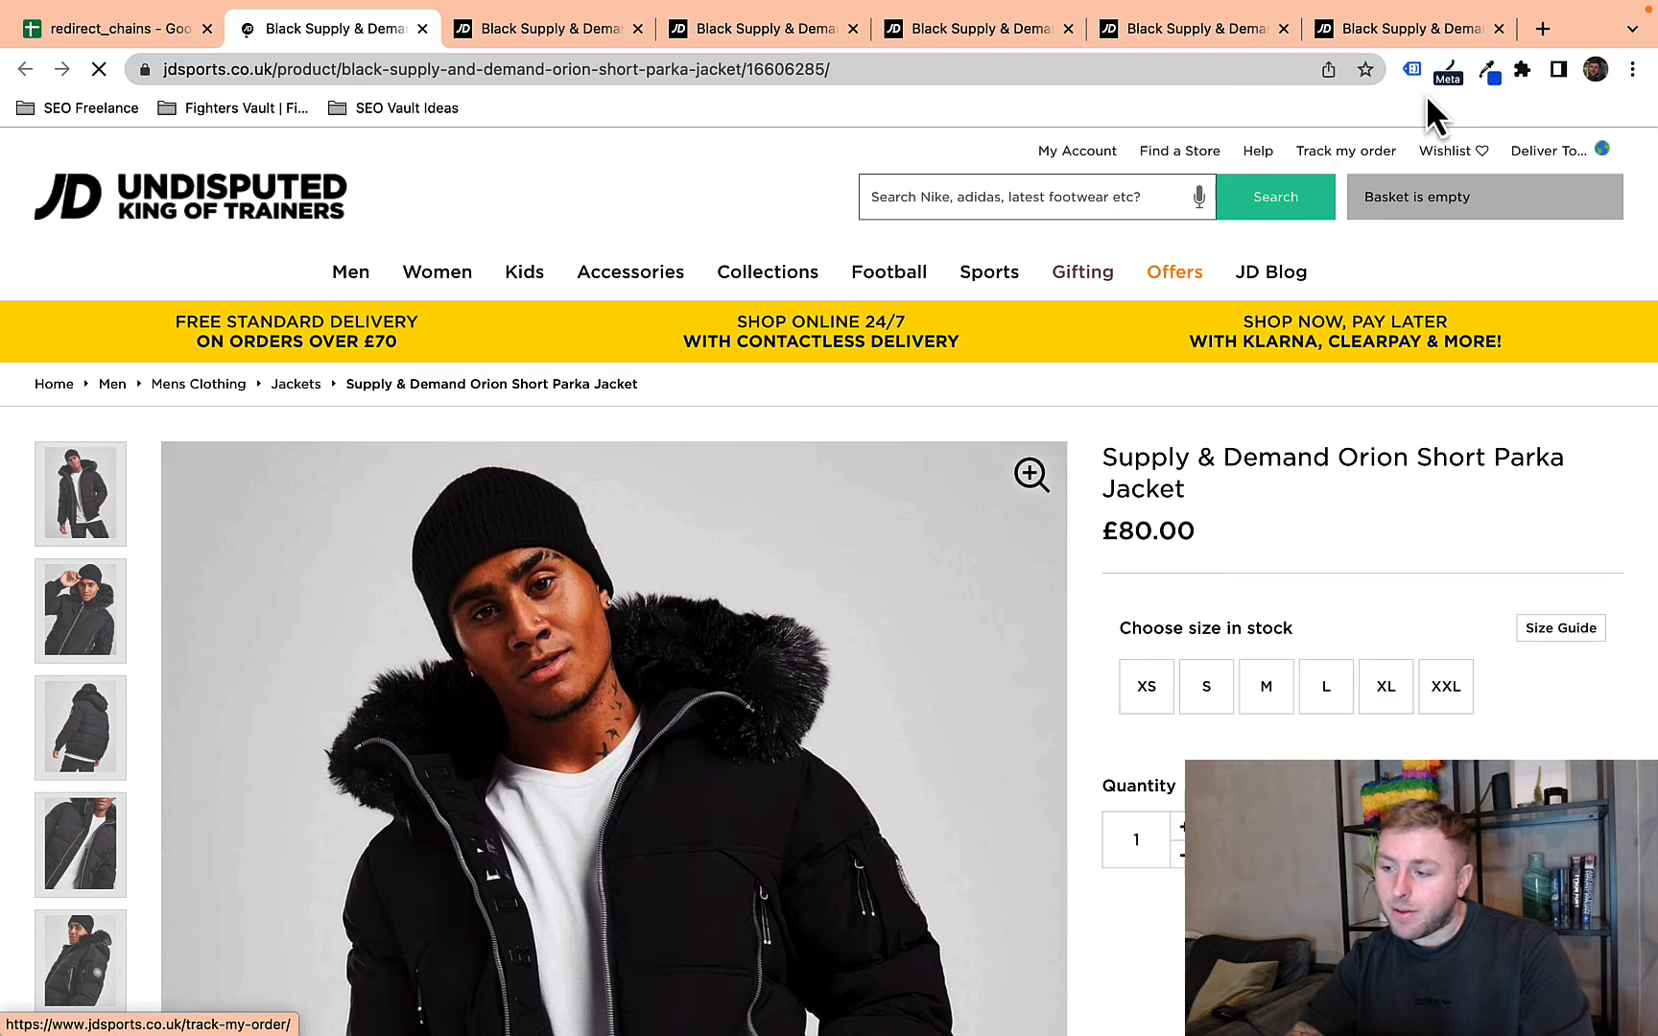
pyautogui.click(1445, 78)
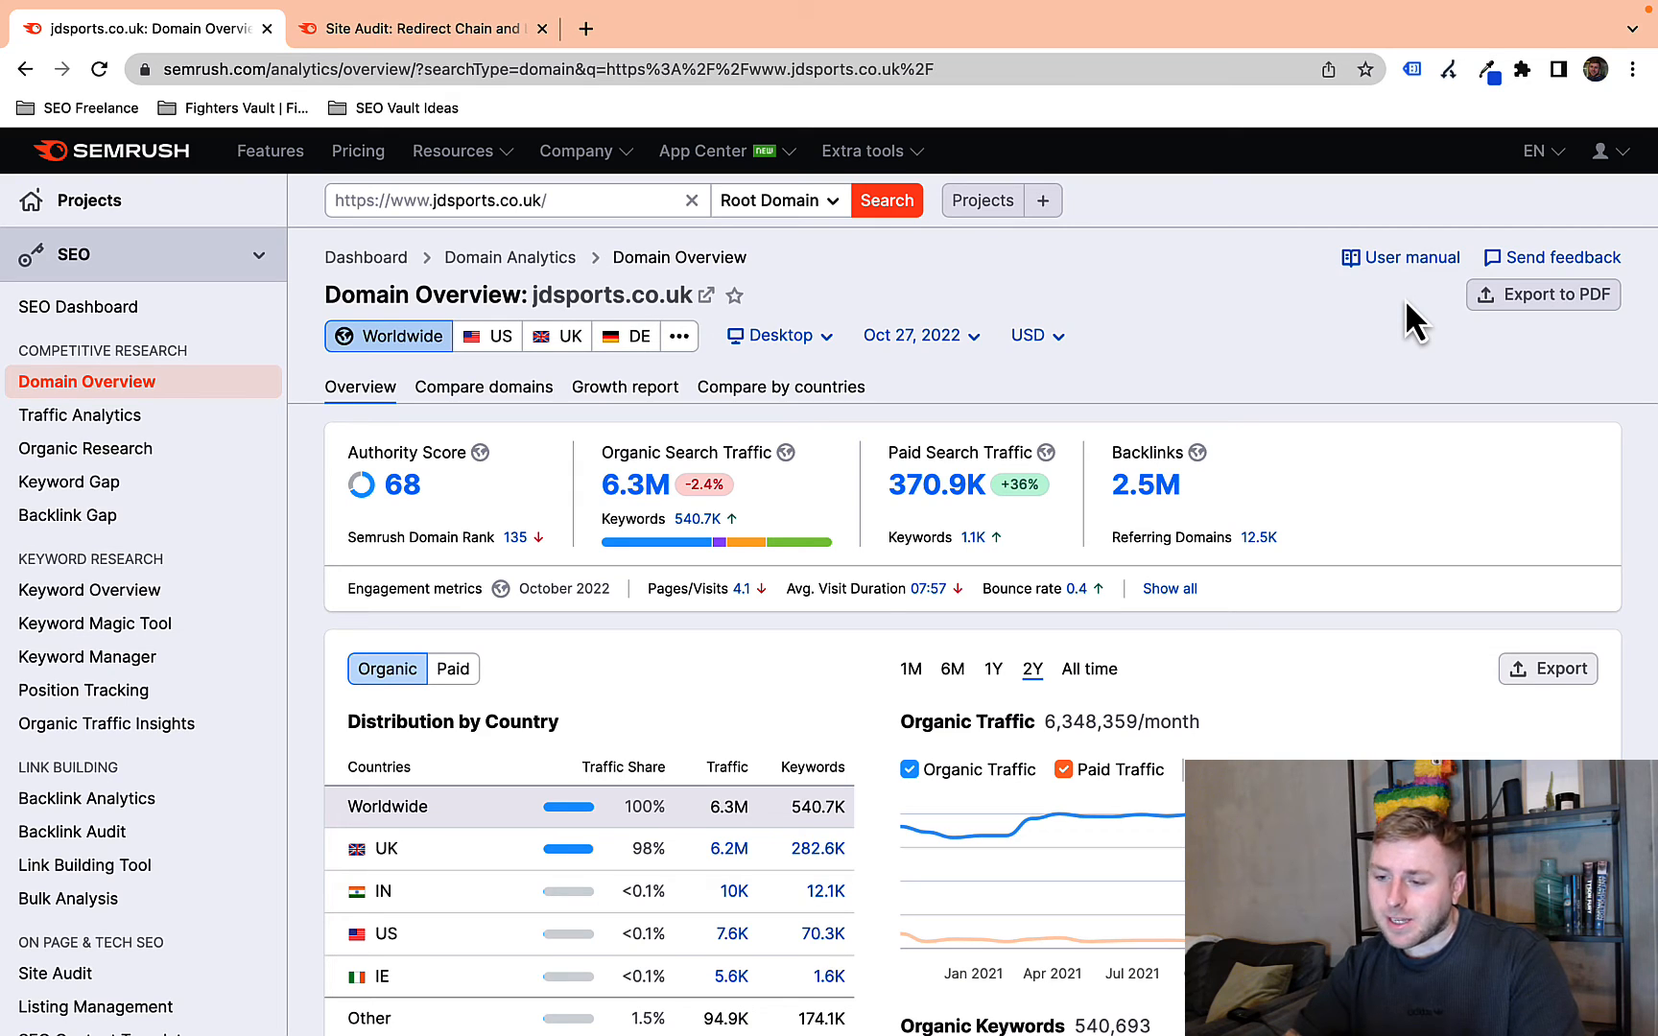
pyautogui.scroll(-4, 1372, 374)
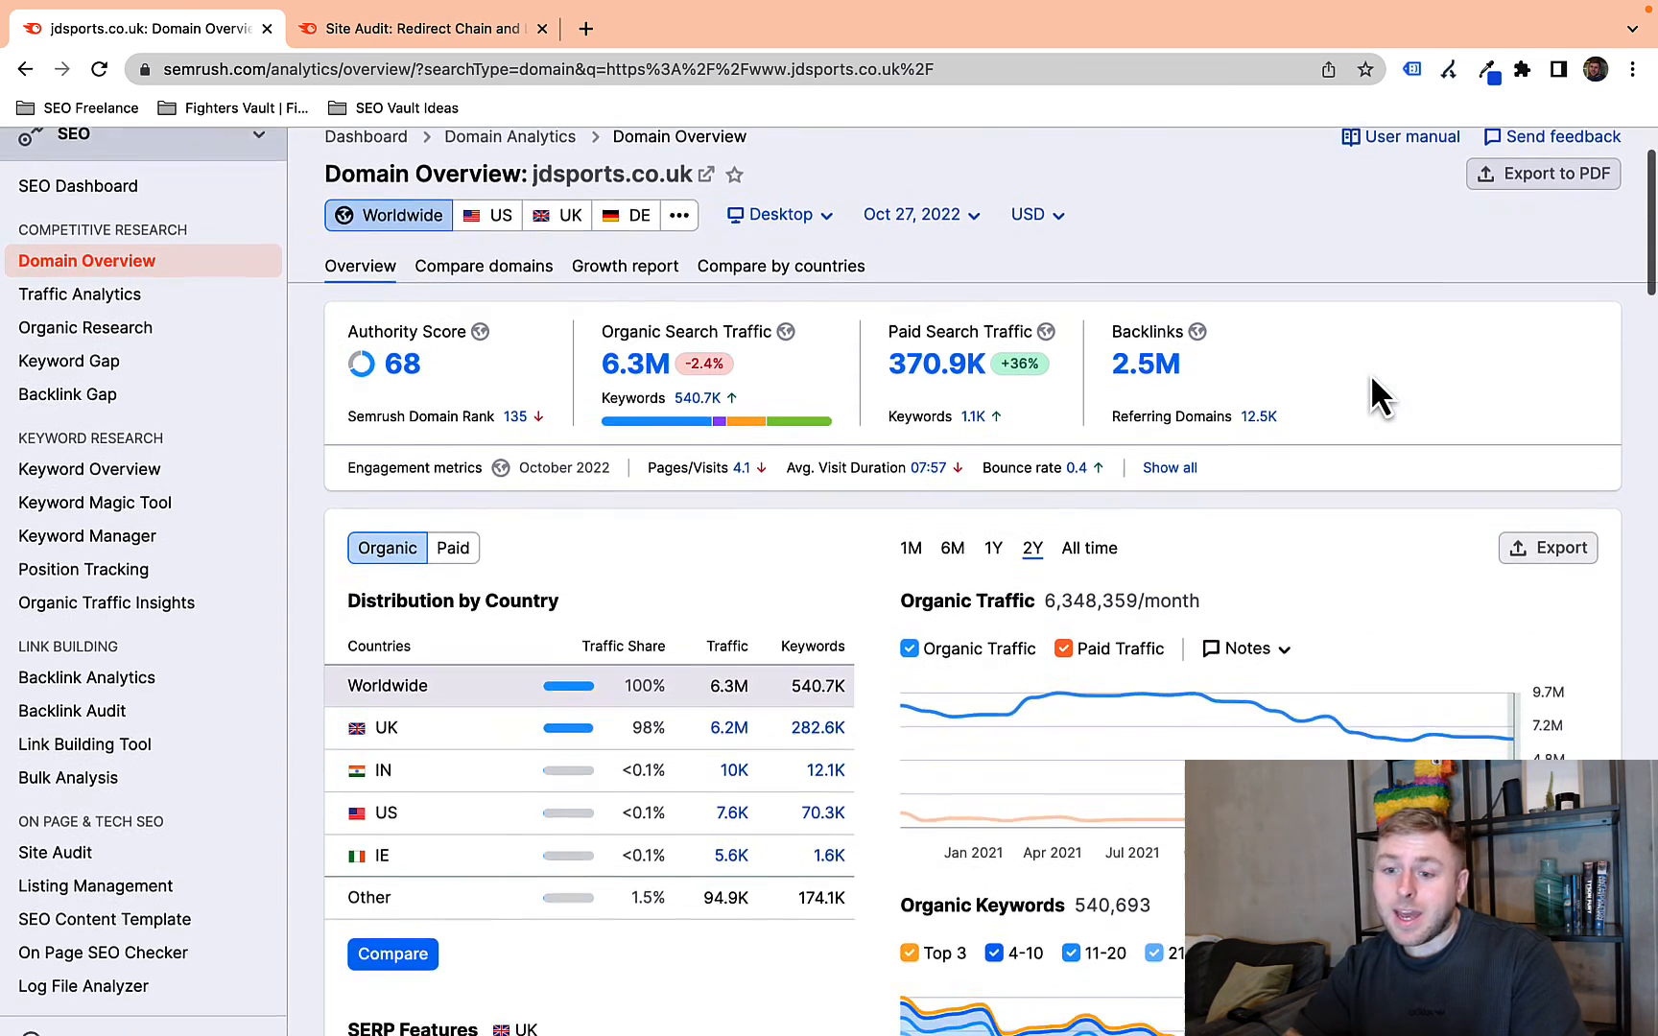
pyautogui.scroll(4, 1371, 376)
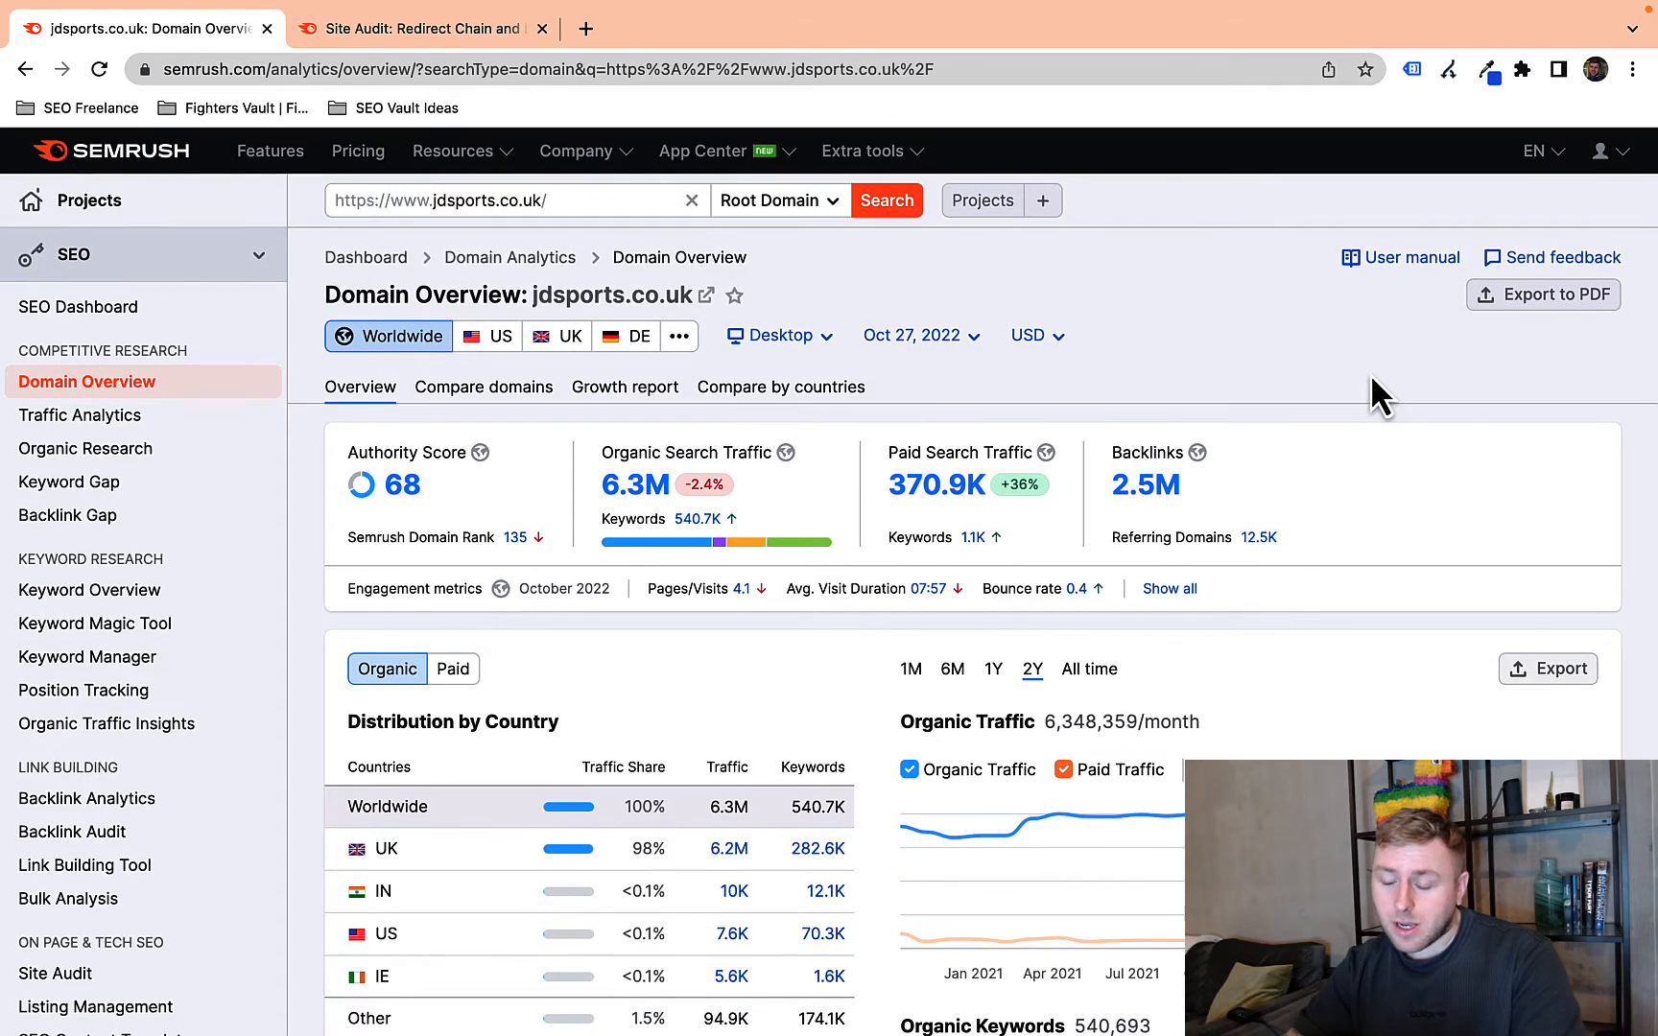
pyautogui.scroll(-4, 1370, 375)
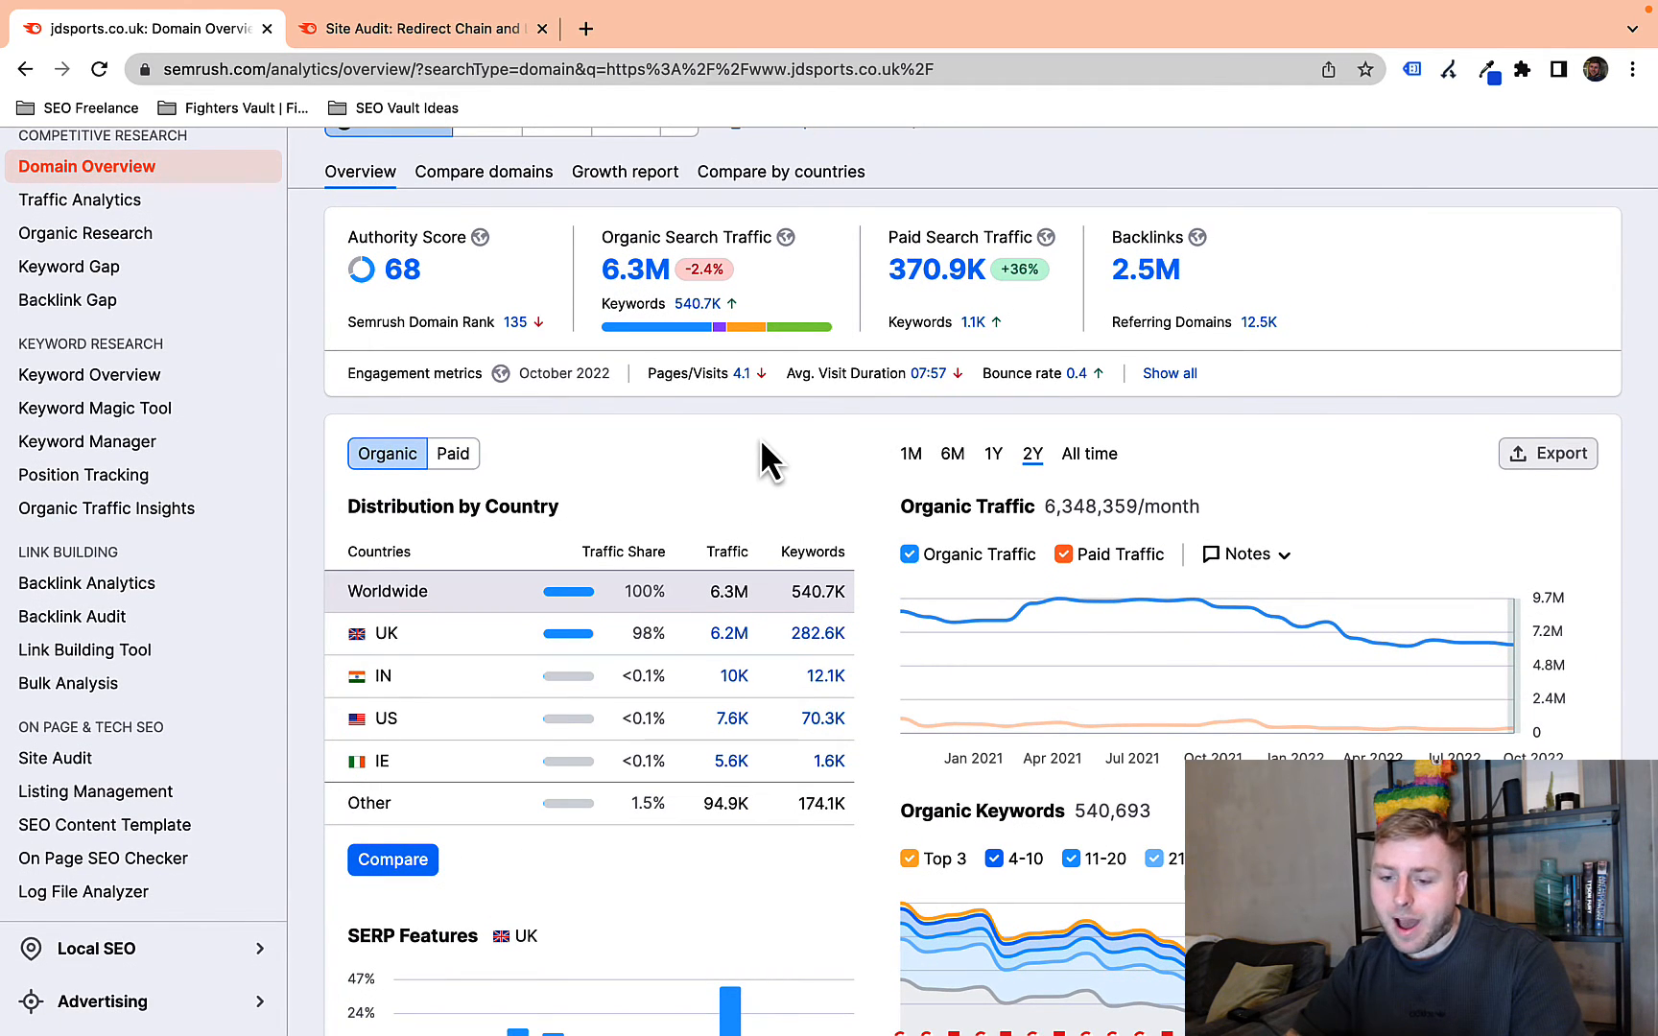
pyautogui.click(56, 760)
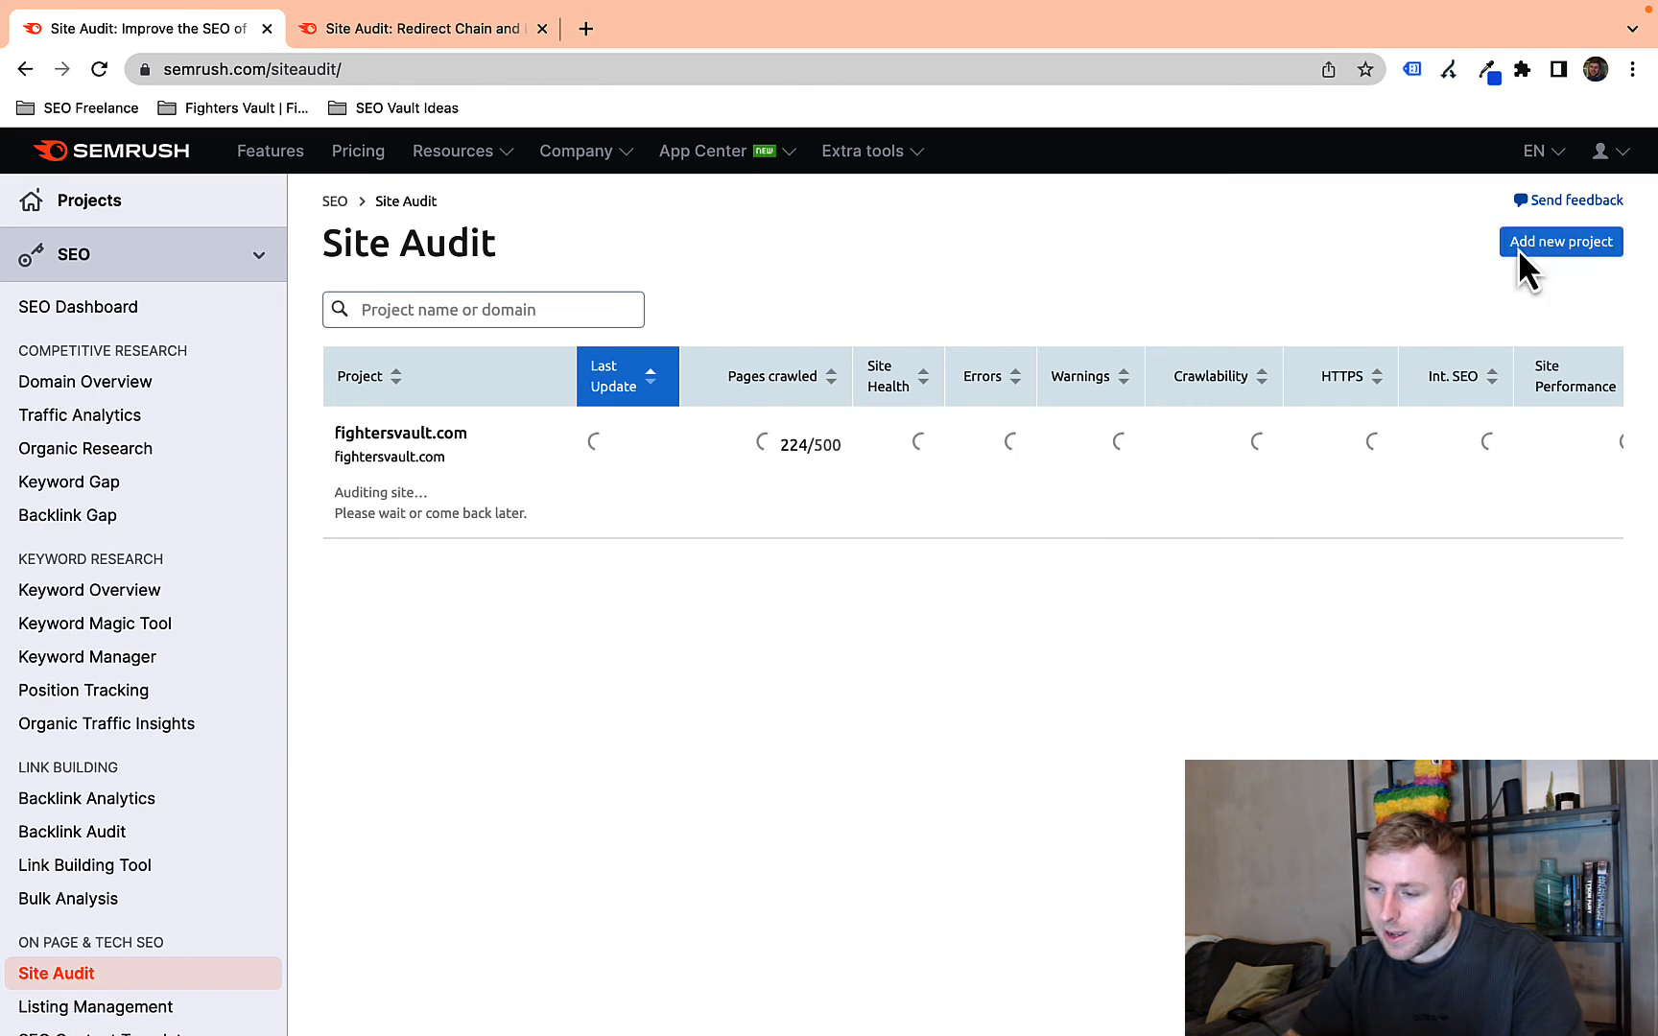
pyautogui.click(1518, 248)
pyautogui.write('https://www.jdsports.co.uk/')
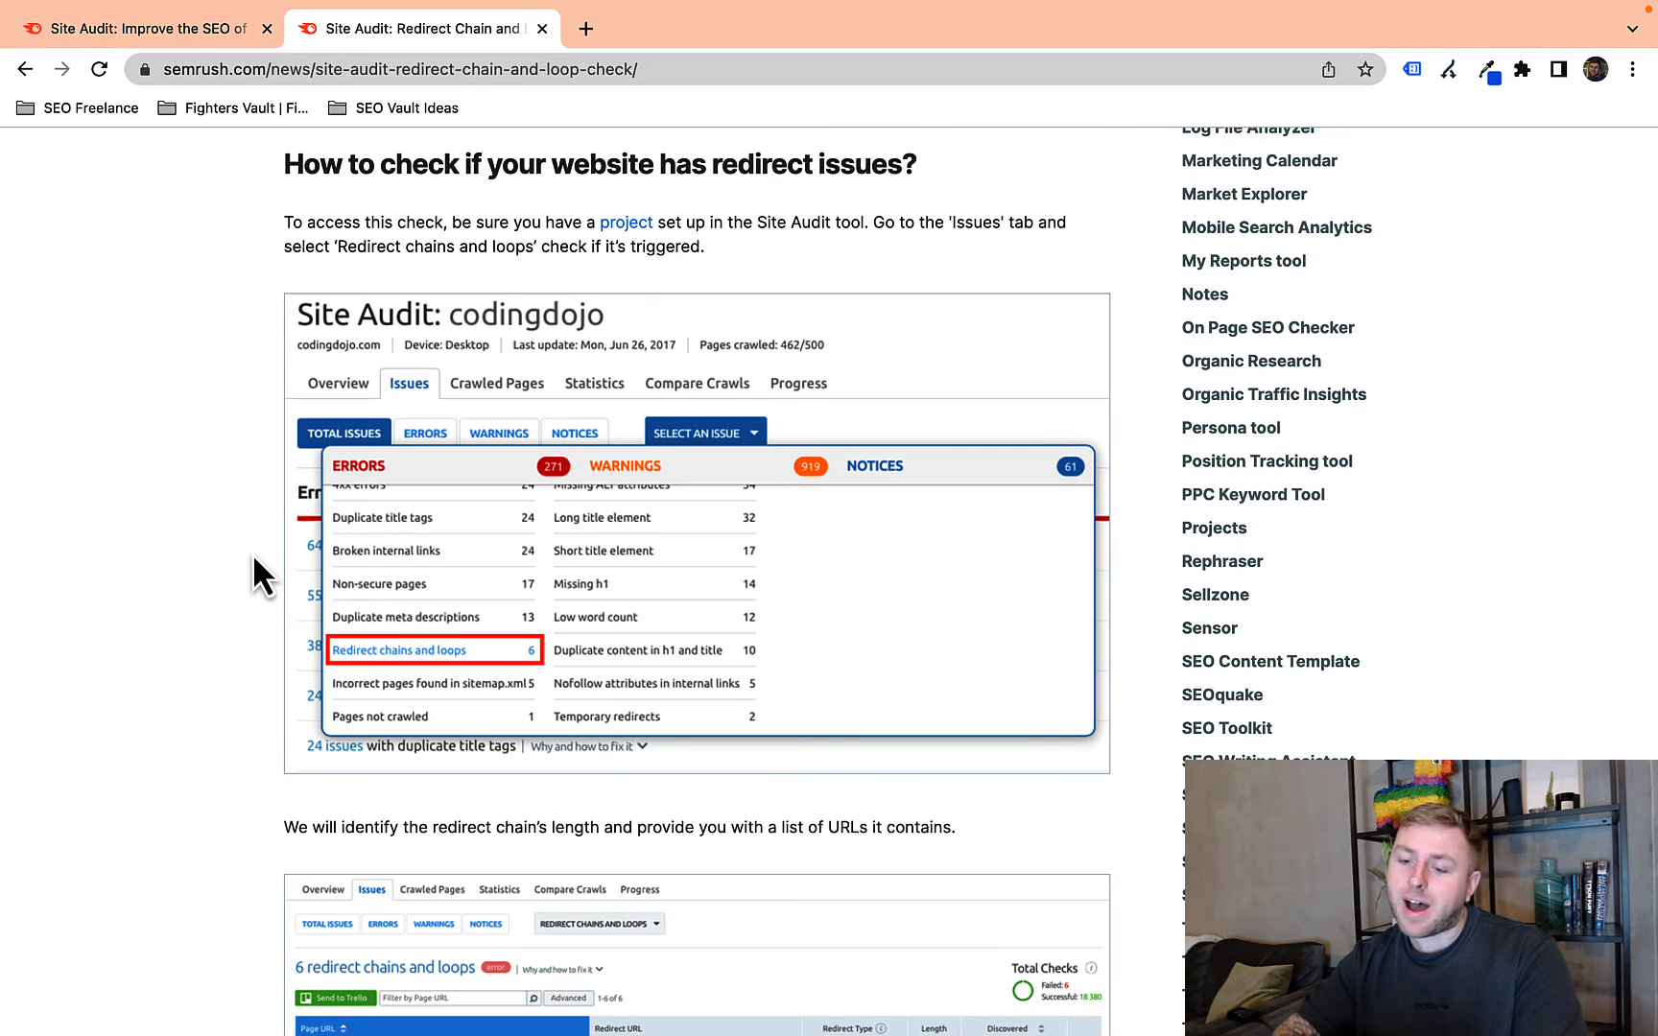
# Step: Examine the Semrush article's section on finding redirect chains and loops among the Site Audit issues
pyautogui.scroll(-2, 263, 533)
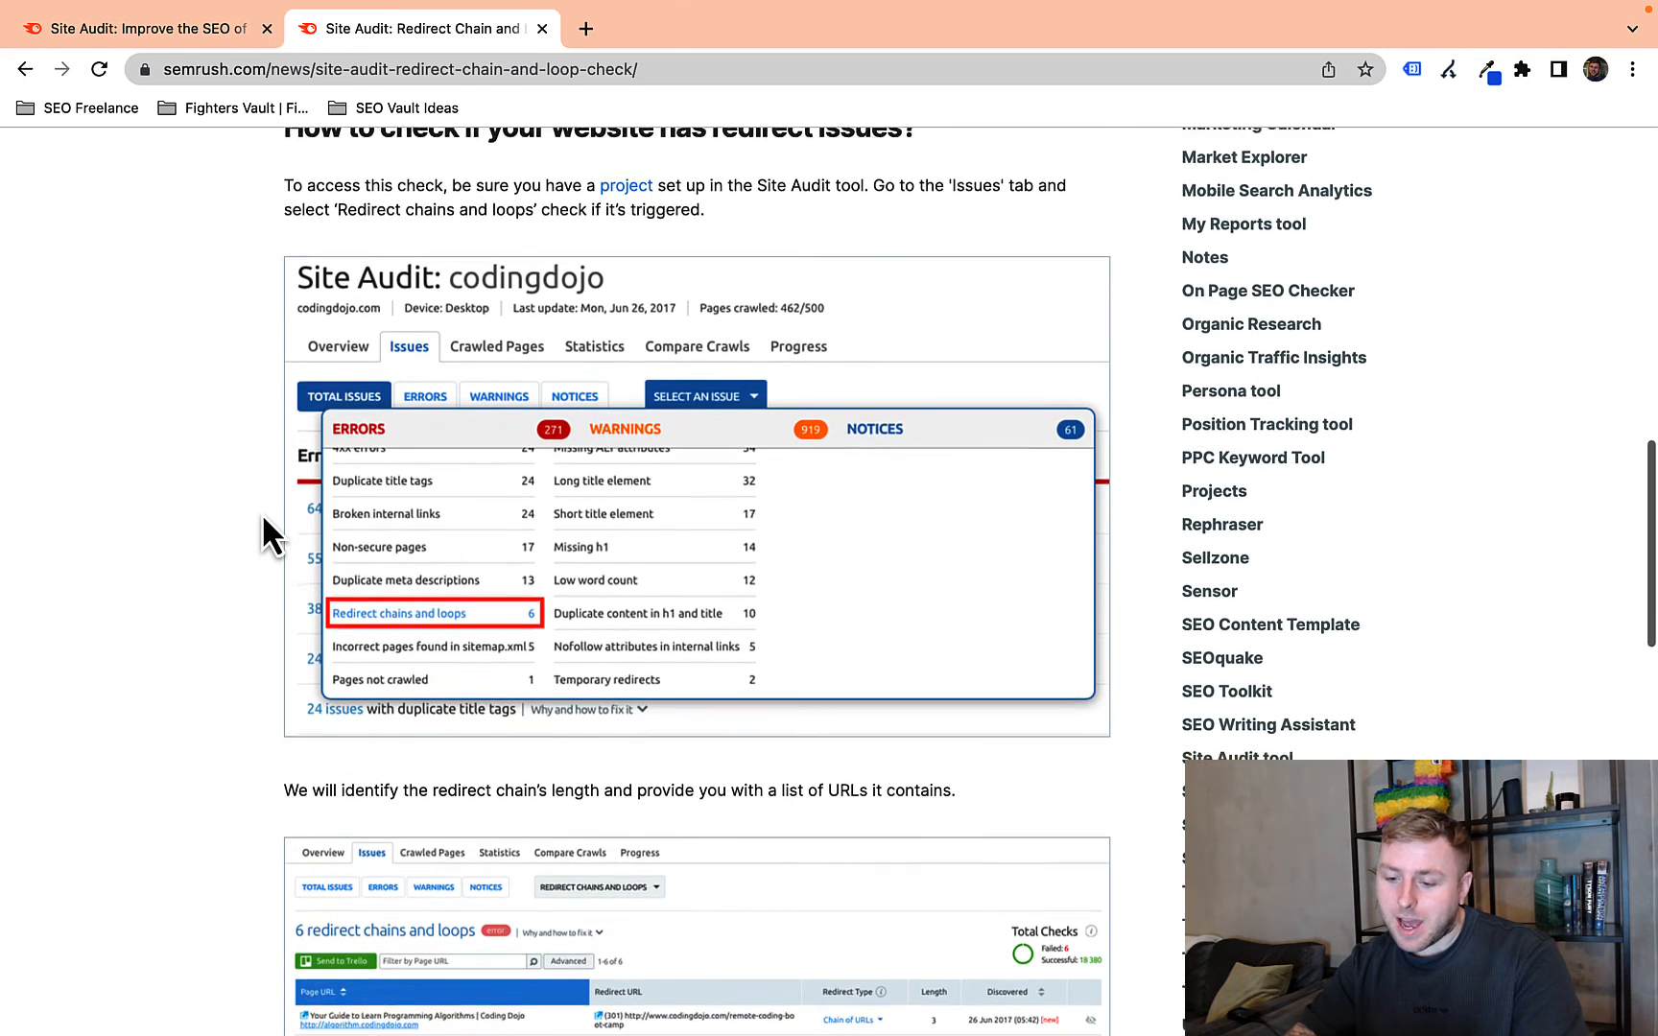
pyautogui.scroll(-1, 260, 513)
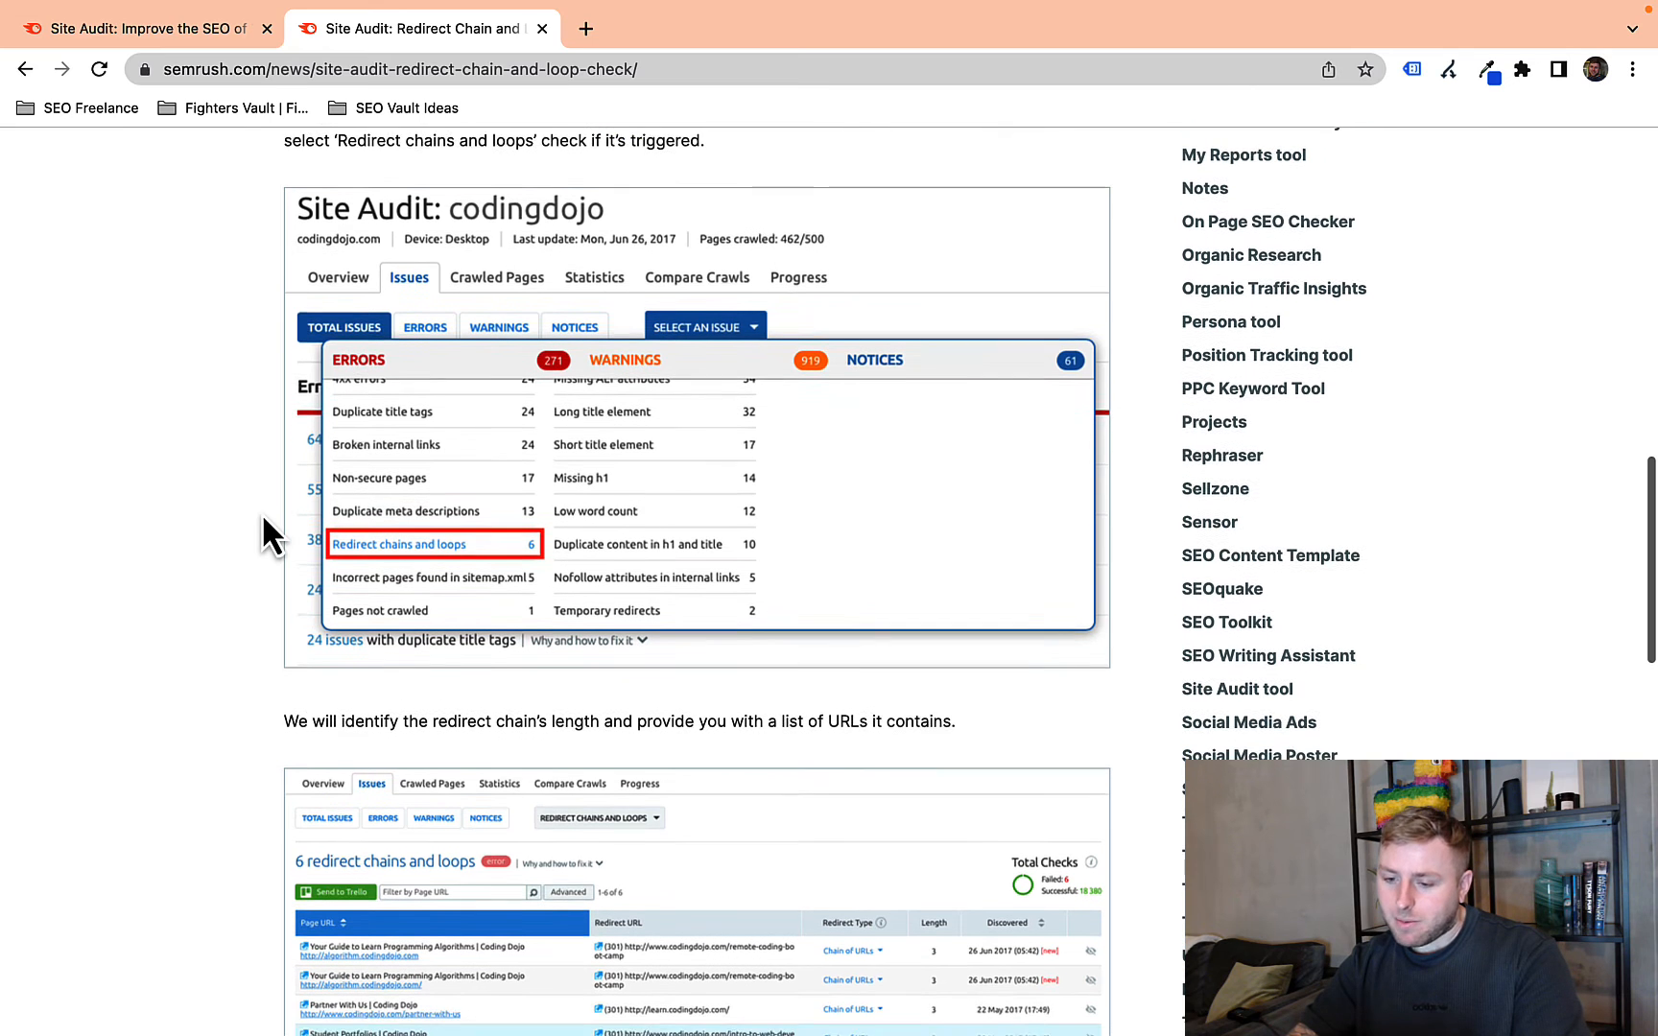
pyautogui.scroll(-1, 271, 533)
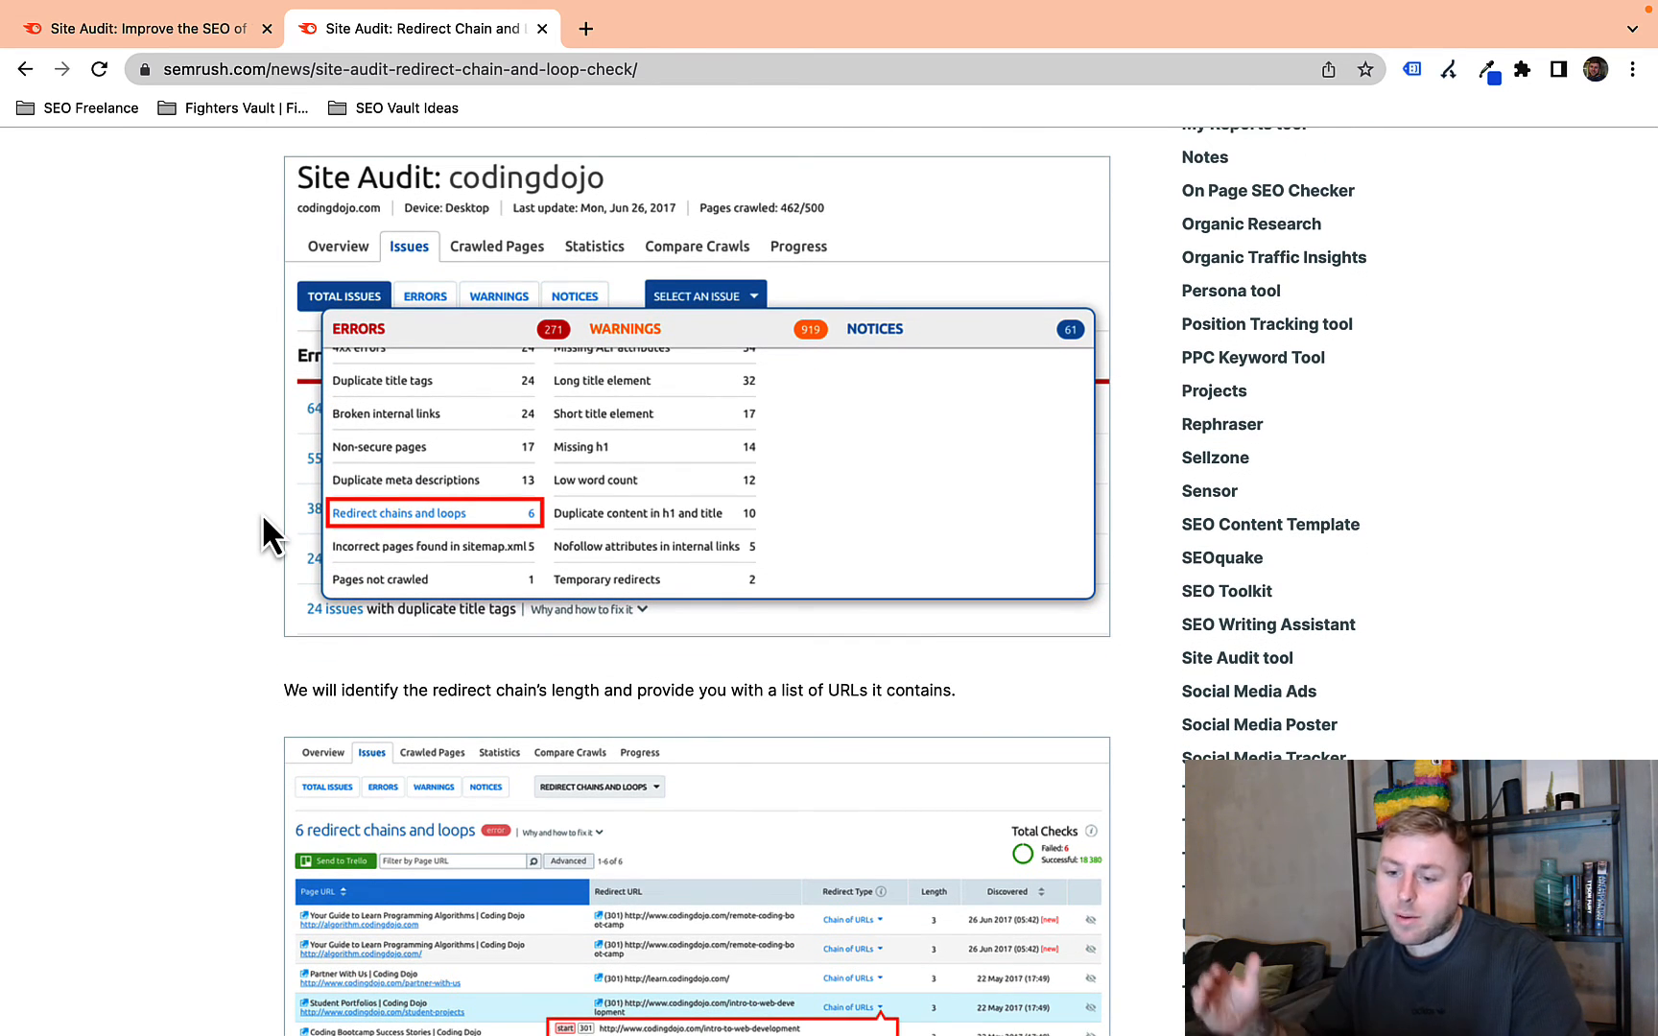
pyautogui.scroll(-1, 271, 533)
pyautogui.scroll(1, 271, 534)
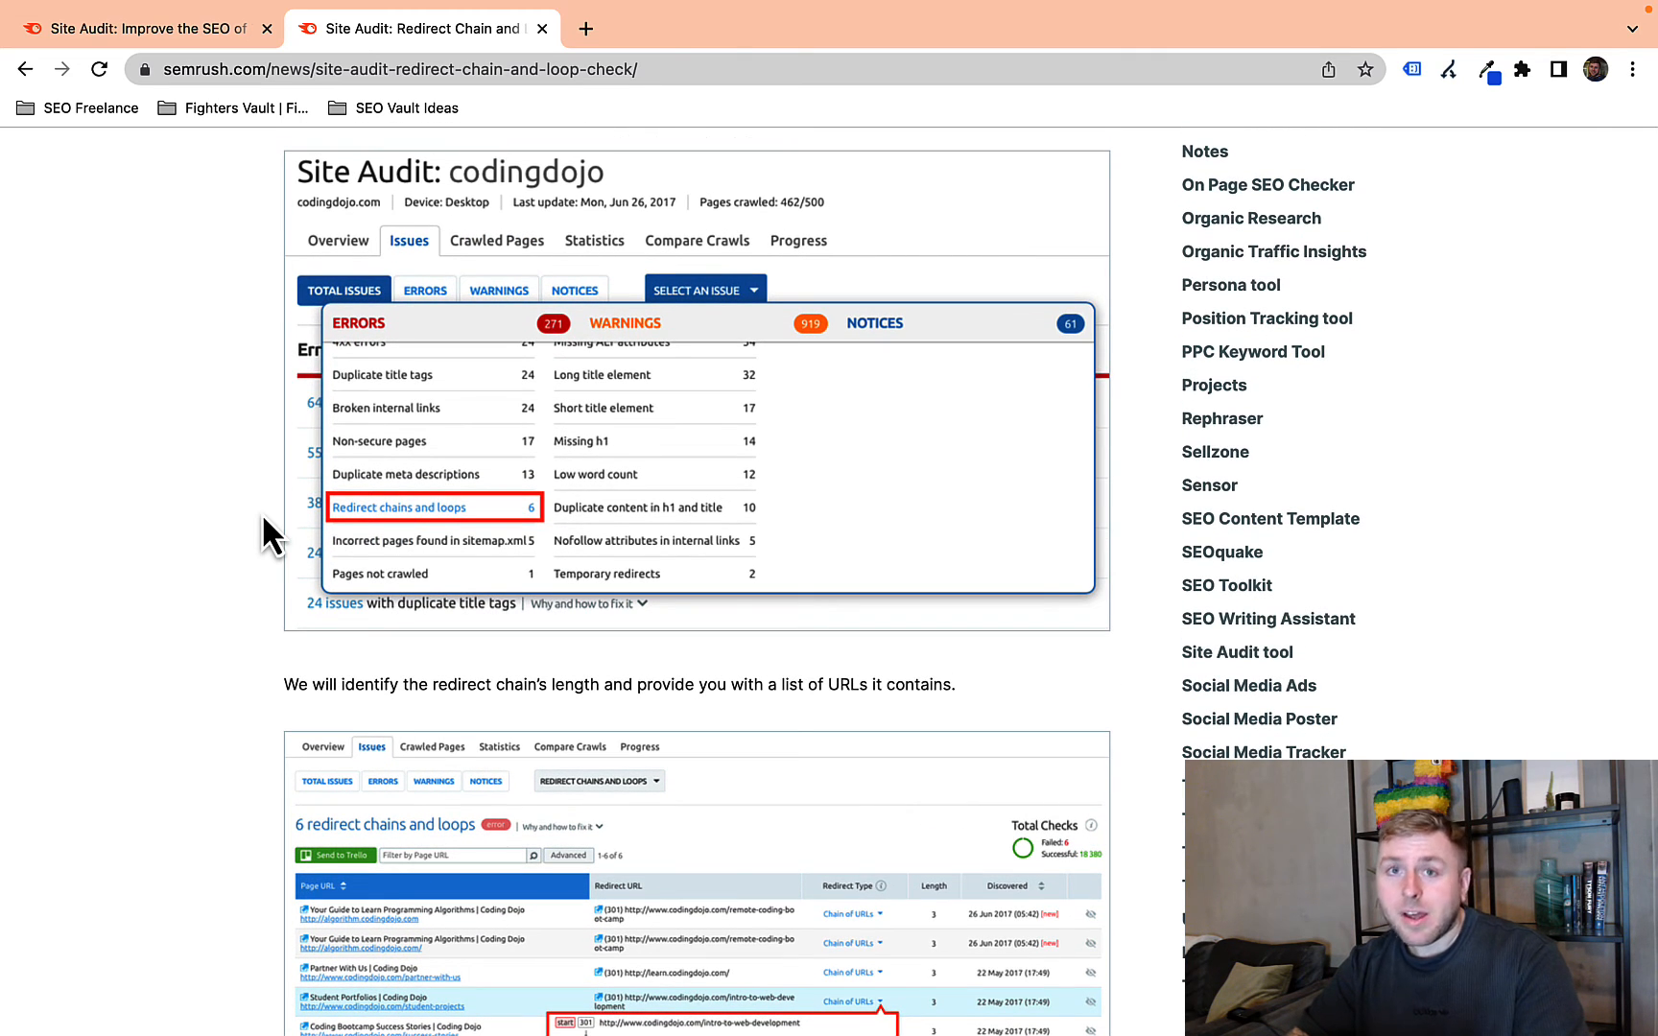
pyautogui.scroll(-2, 264, 519)
pyautogui.scroll(3, 259, 529)
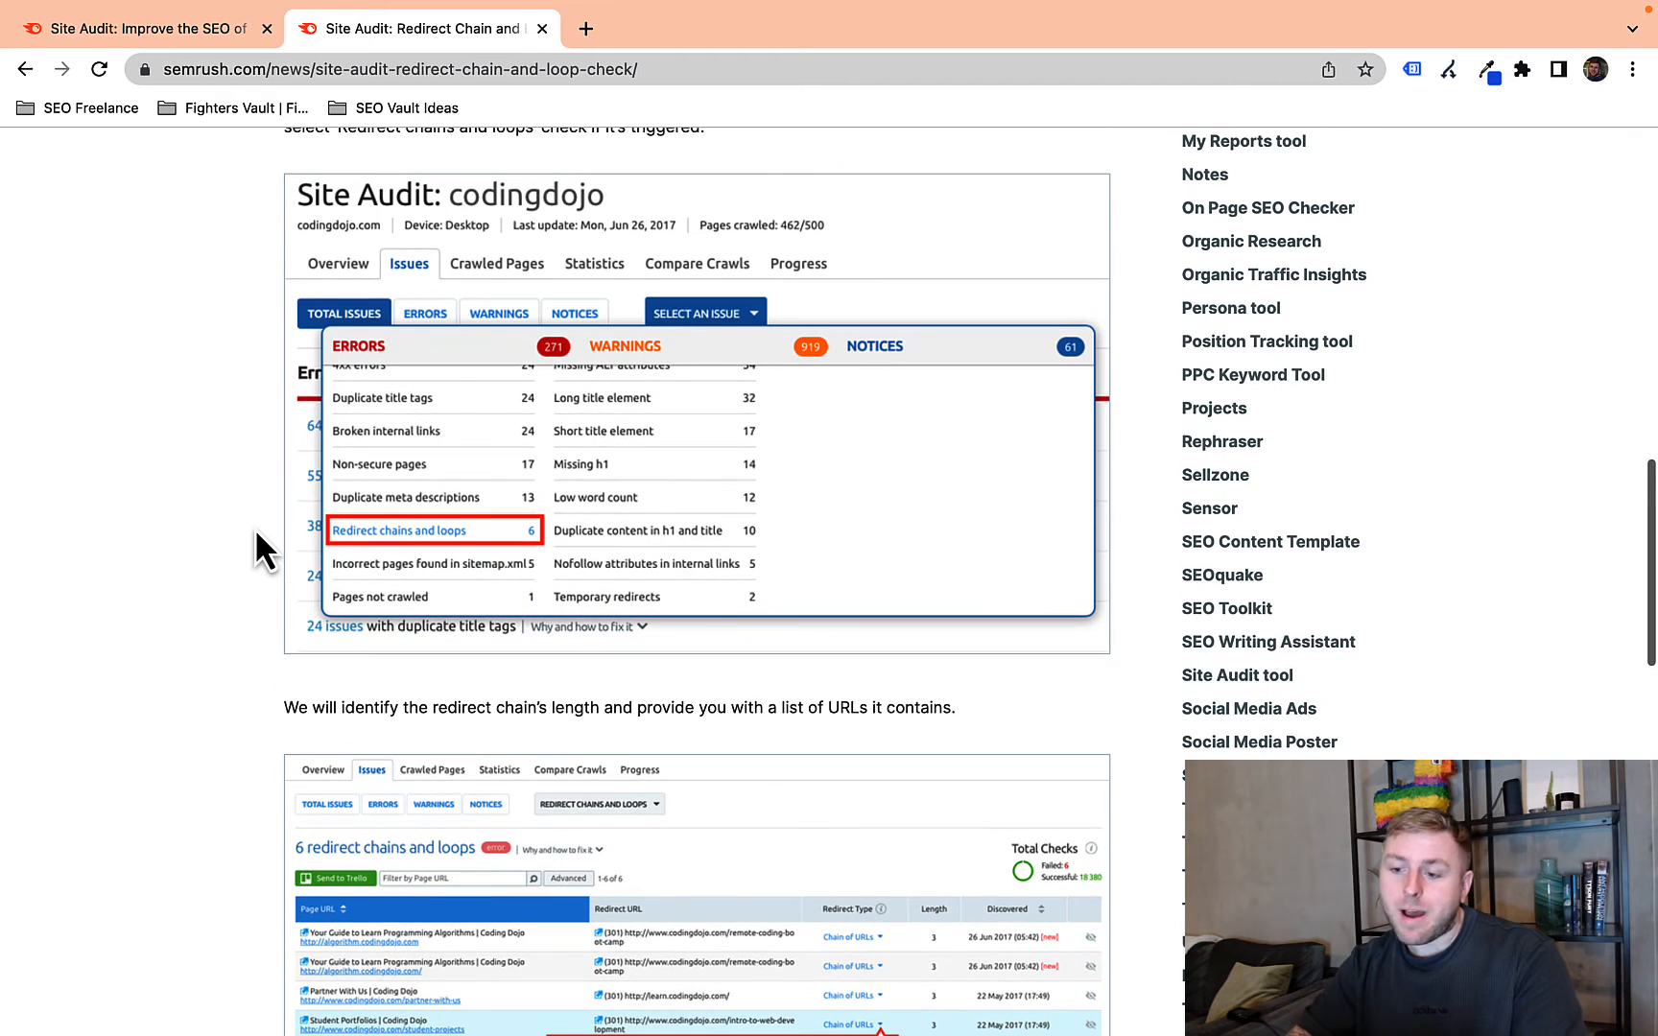